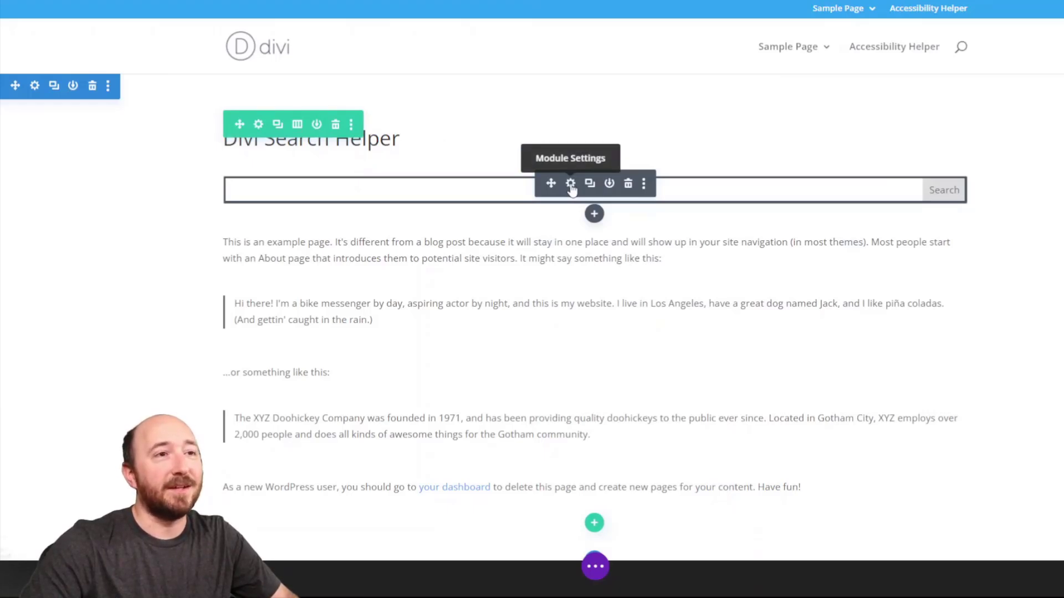
Open the search module's settings and expand Elements, then Exceptions.
click(571, 185)
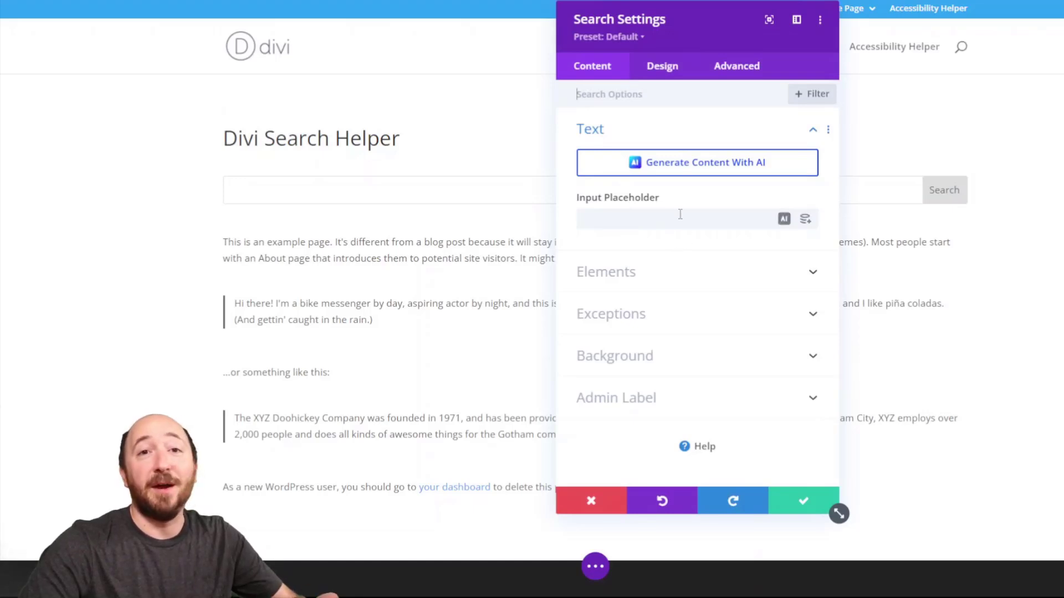
click(594, 285)
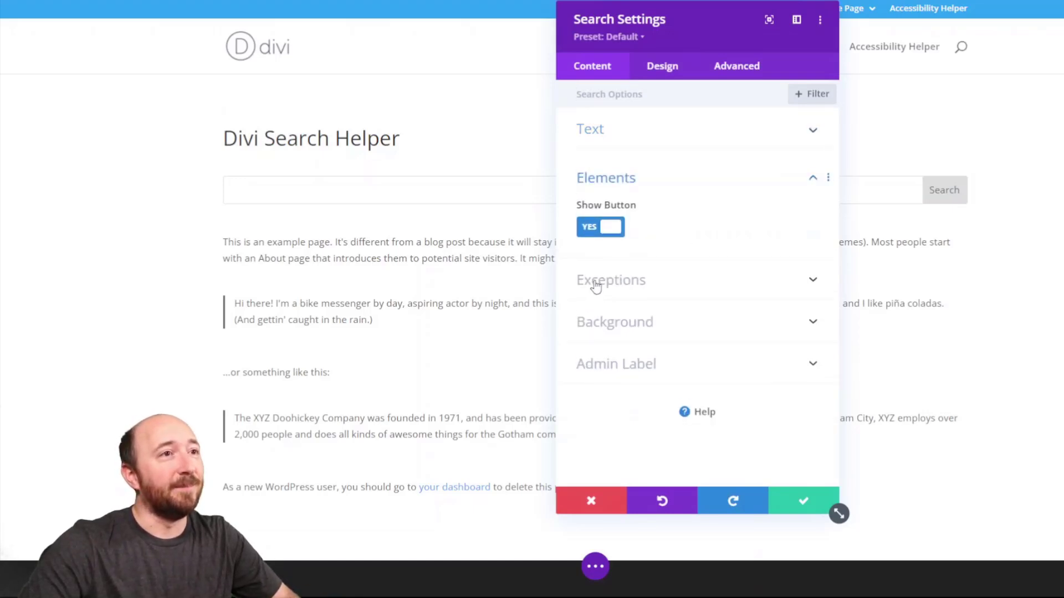
click(612, 281)
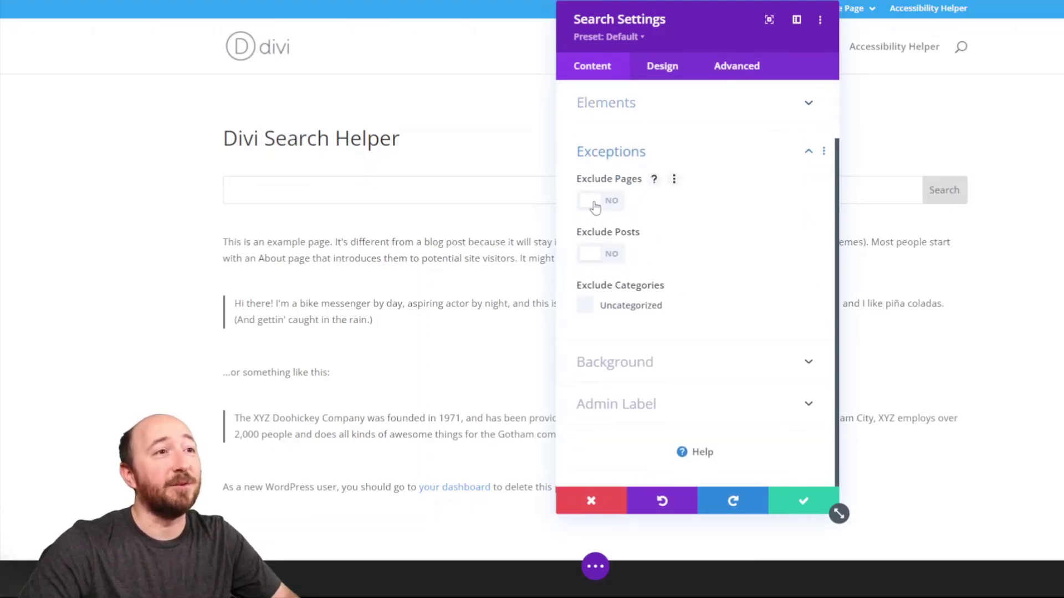
Toggle Exclude Pages and Exclude Posts on to demonstrate them, then leave both off.
click(595, 203)
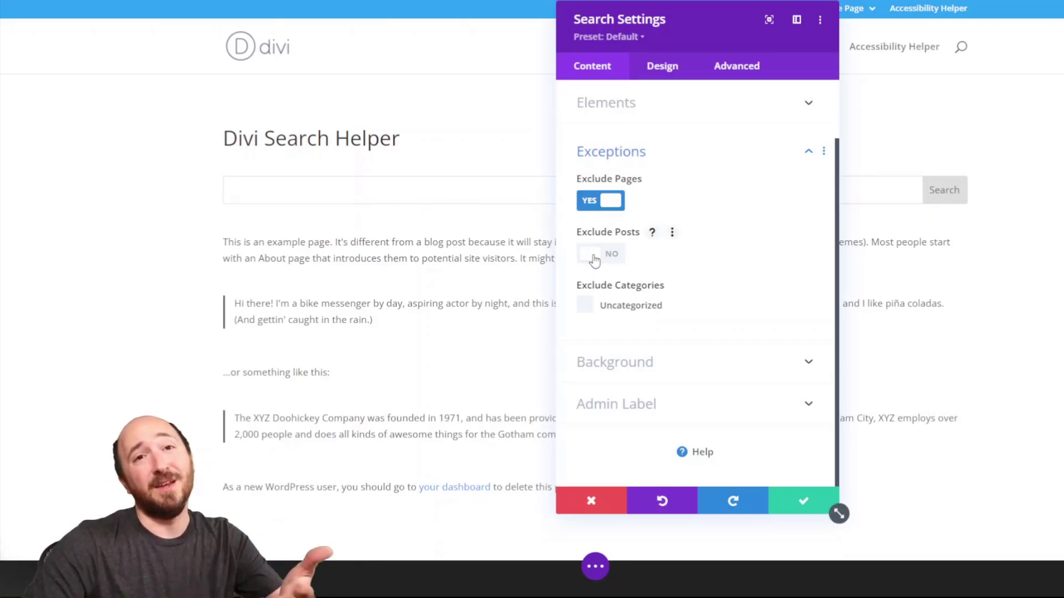
click(605, 202)
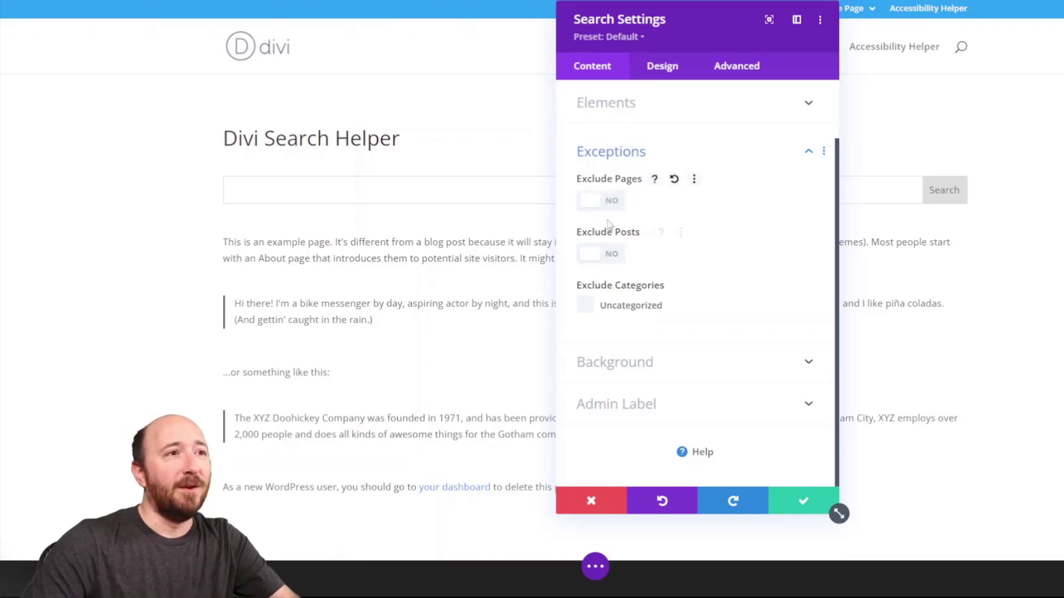
click(606, 255)
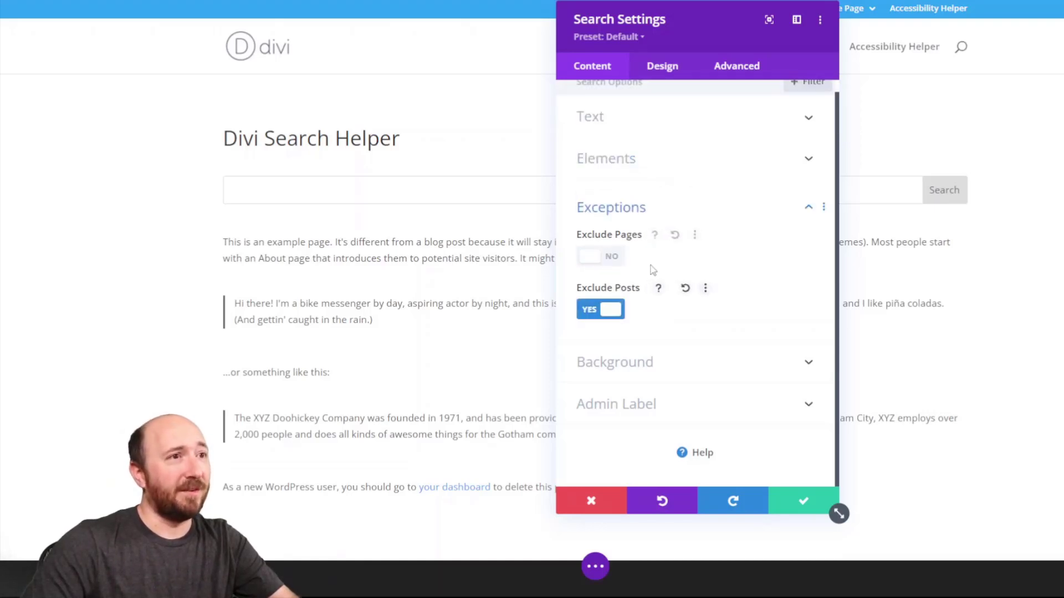
click(604, 259)
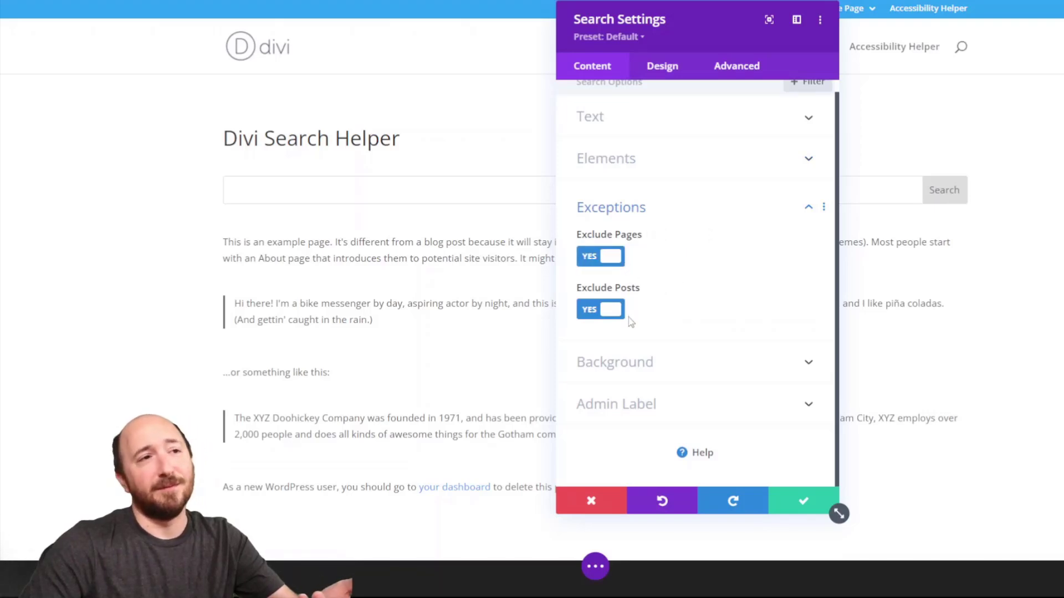
click(601, 256)
click(602, 309)
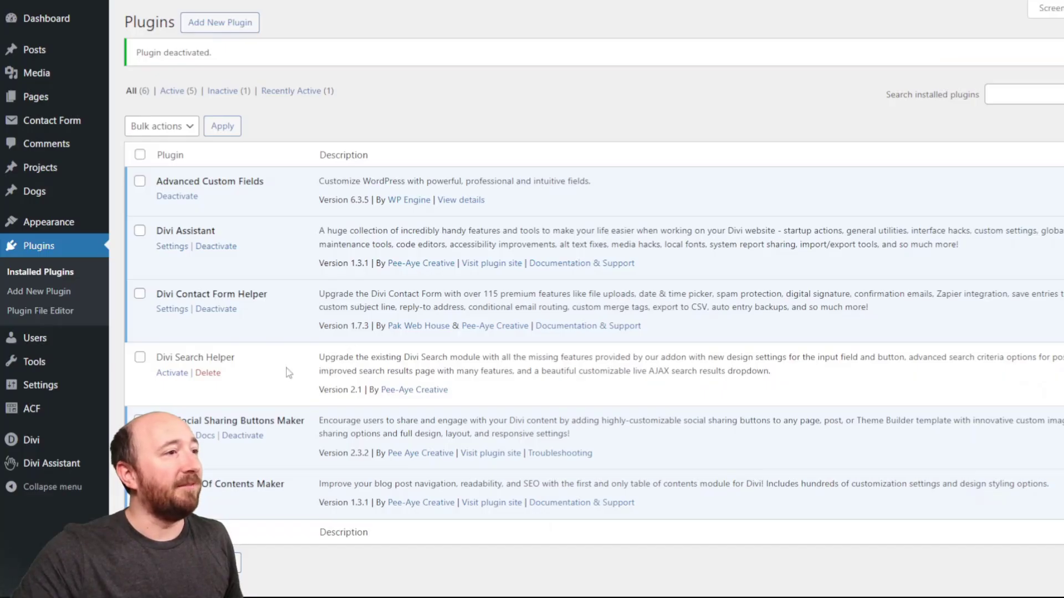
Activate the Divi Search Helper plugin in Installed Plugins.
click(173, 373)
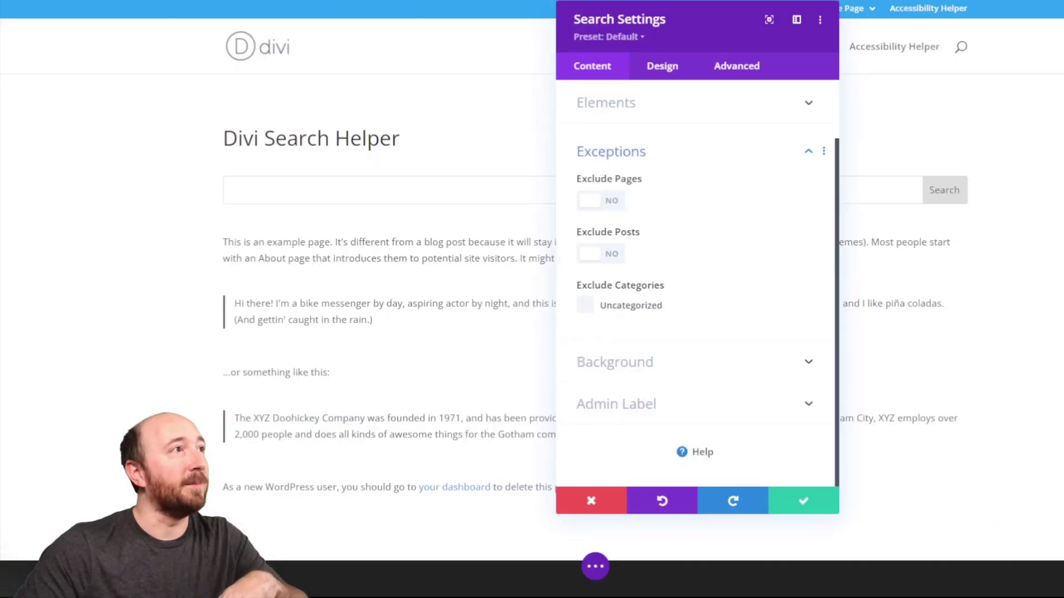
Reload the builder page without saving and reopen the search module's settings.
key(F5)
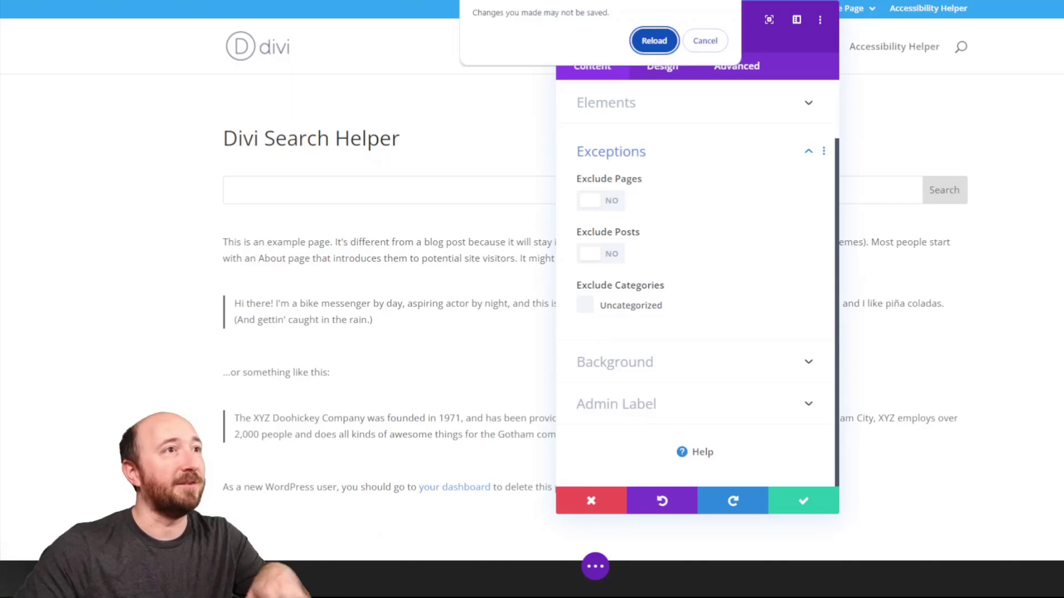
click(653, 41)
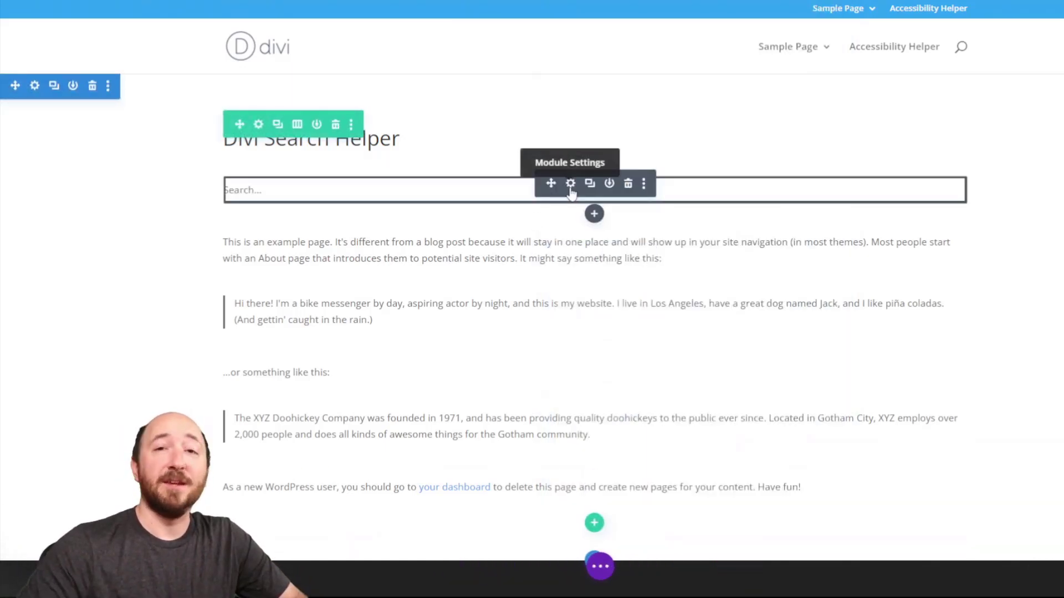
click(571, 184)
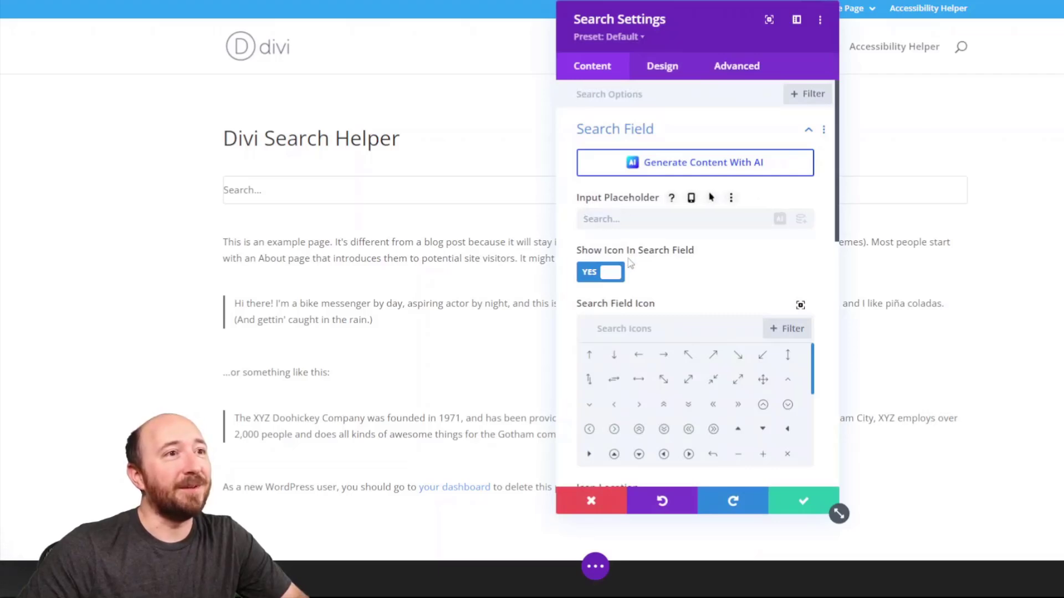
Turn on Disable Input Field History in the Search Field options.
scroll(594, 275, down, 5)
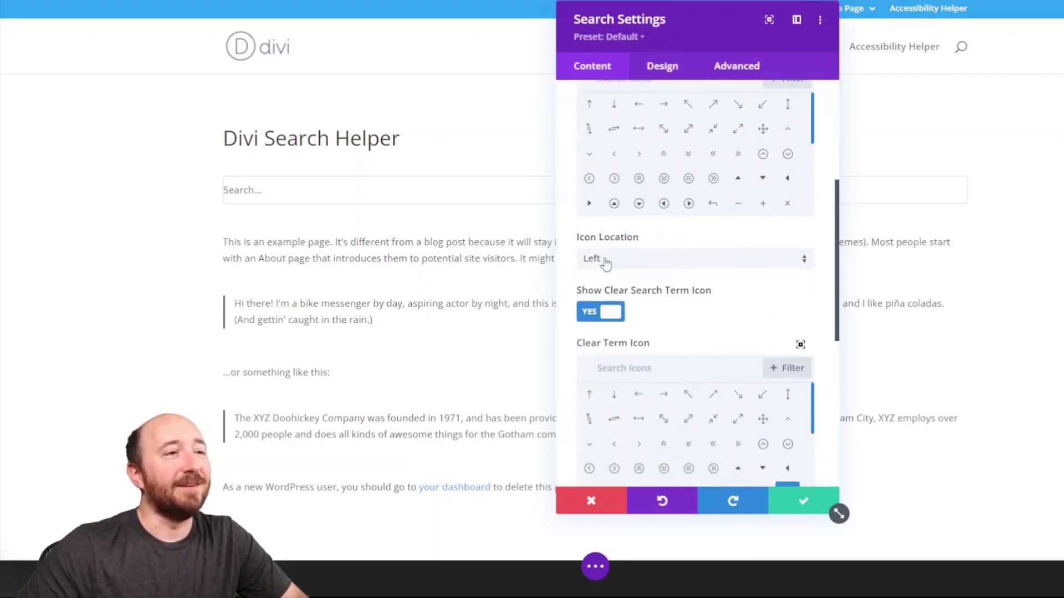
scroll(682, 260, down, 2)
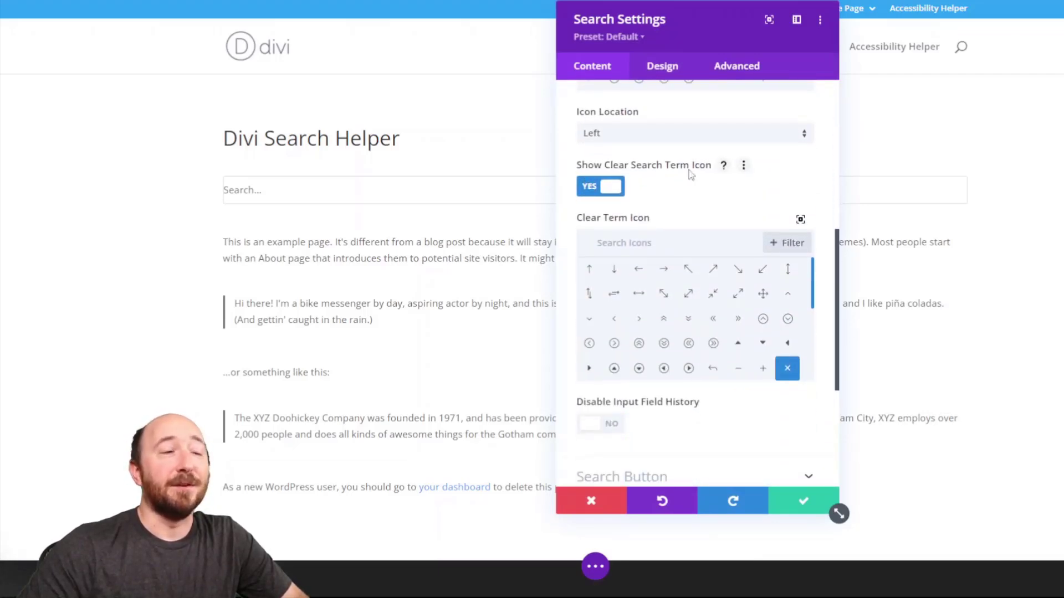
scroll(648, 187, down, 2)
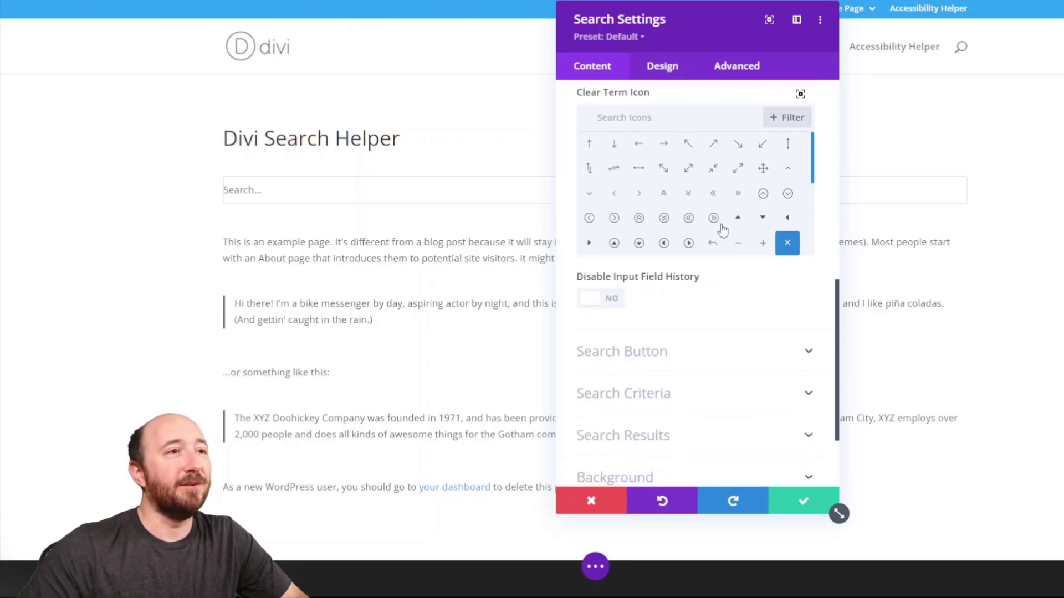
click(597, 302)
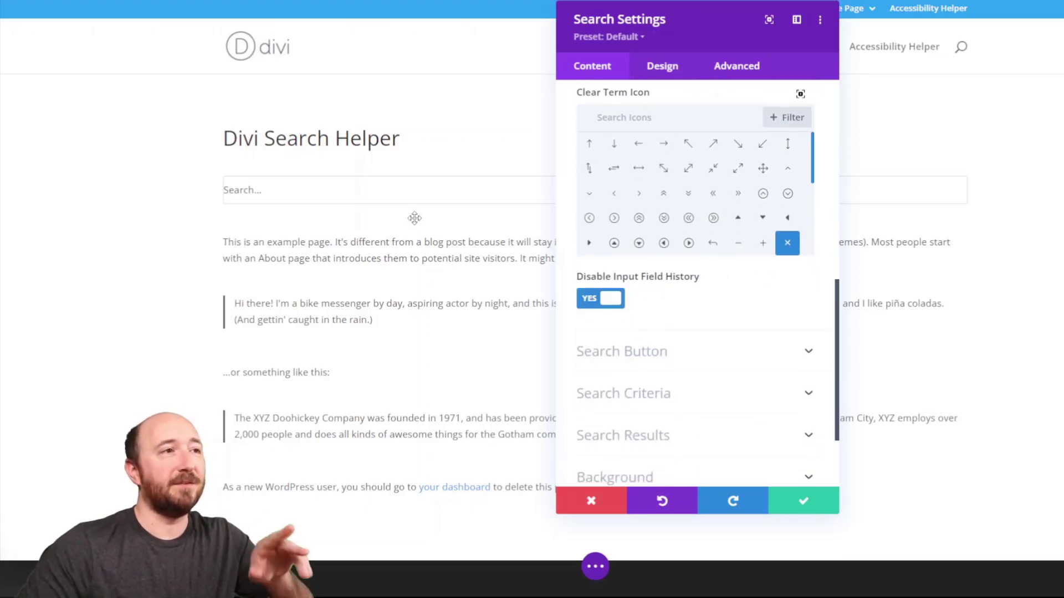
Expand the Search Button and Search Criteria options, then collapse Search Criteria.
click(647, 353)
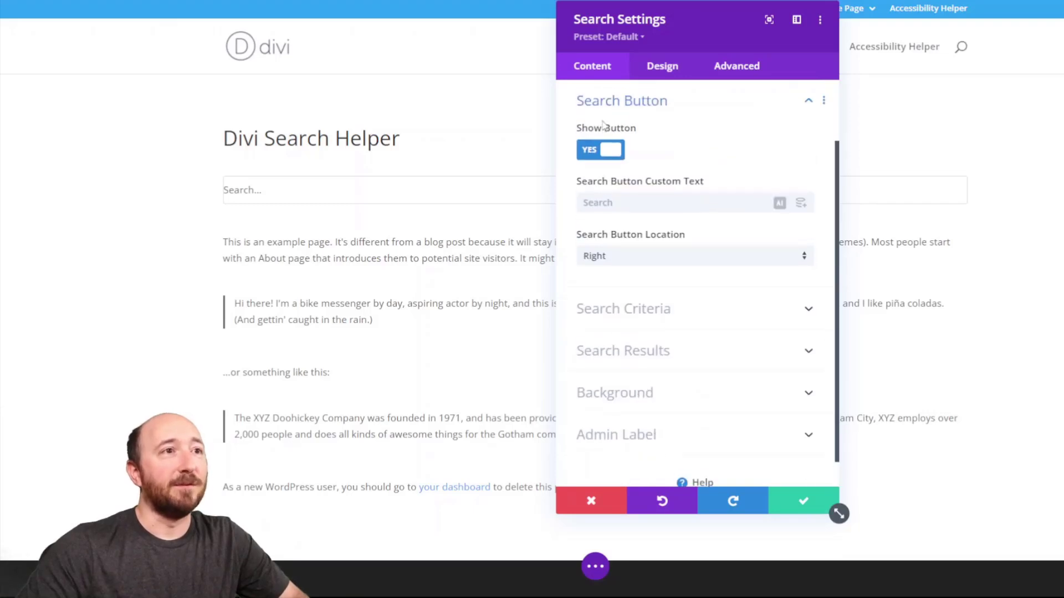
click(653, 313)
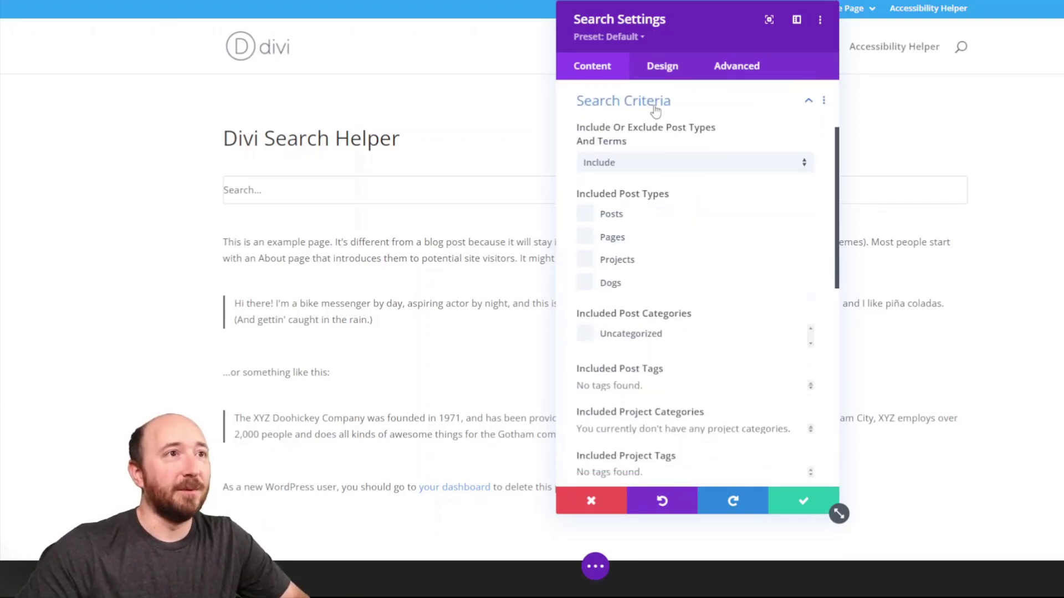
click(654, 107)
Set Search Results Method to Live AJAX Search Results Dropdown and review the results options.
click(600, 268)
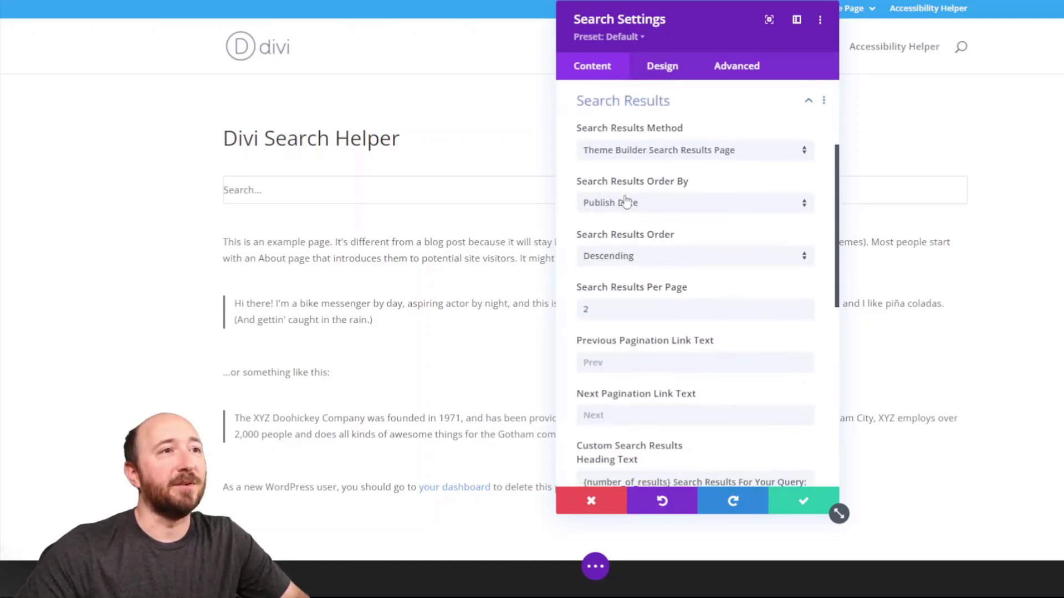
click(623, 158)
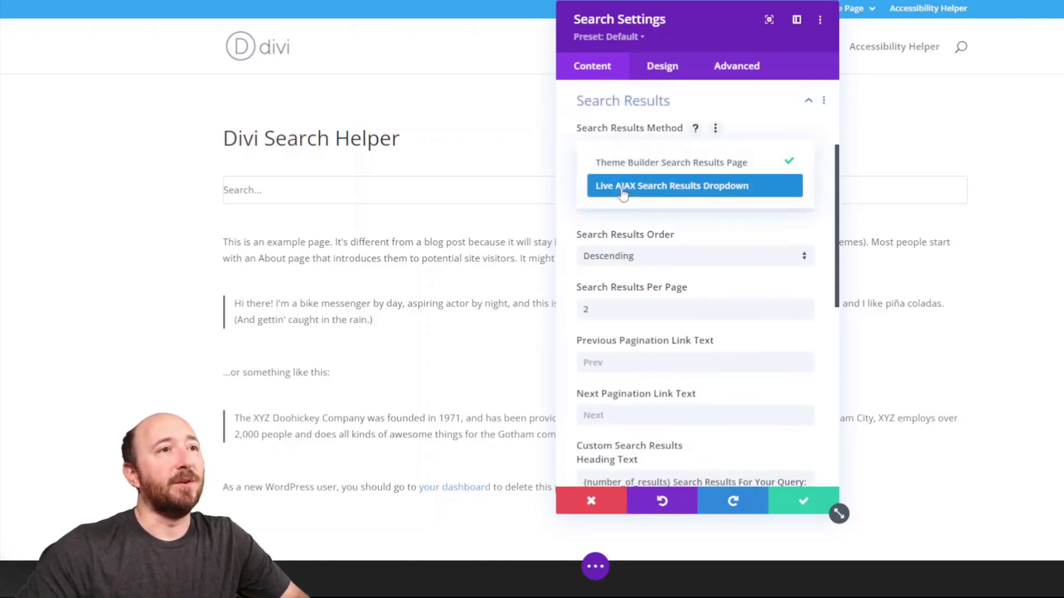
click(623, 191)
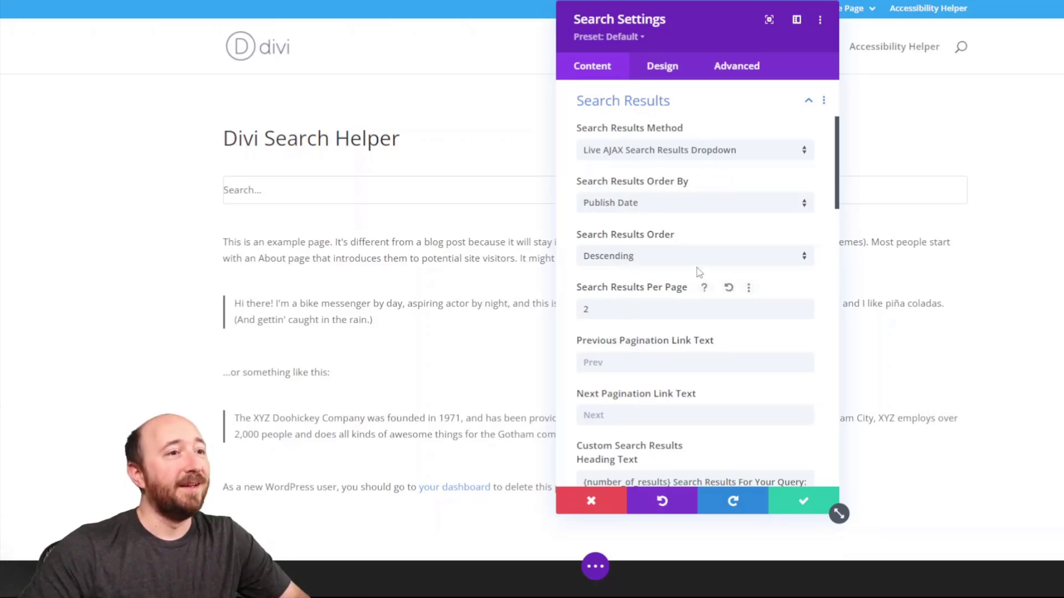
scroll(632, 177, down, 3)
scroll(686, 207, down, 6)
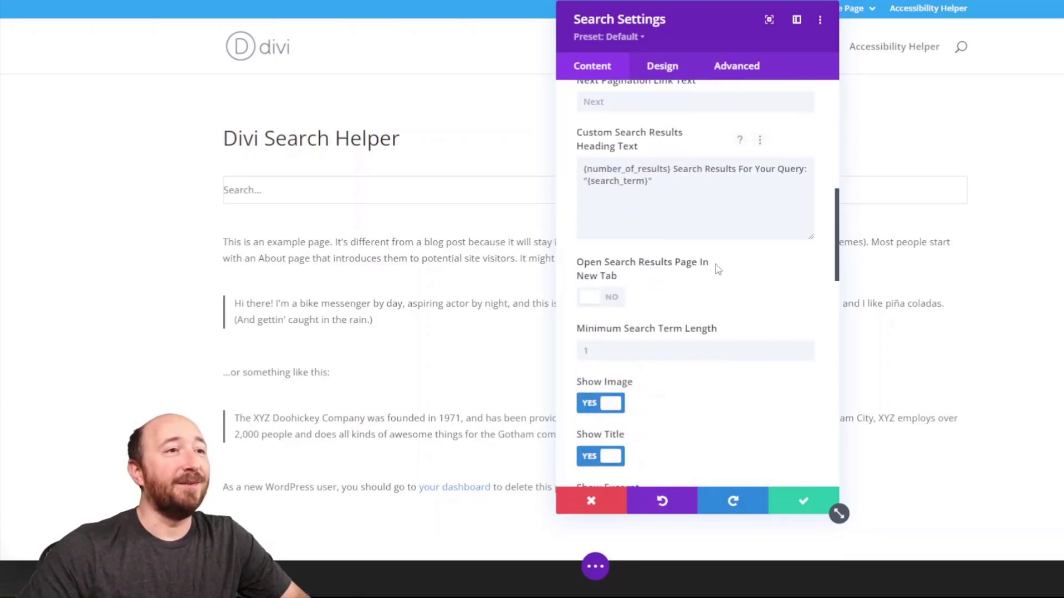
scroll(651, 166, down, 3)
scroll(676, 171, down, 4)
scroll(615, 190, down, 2)
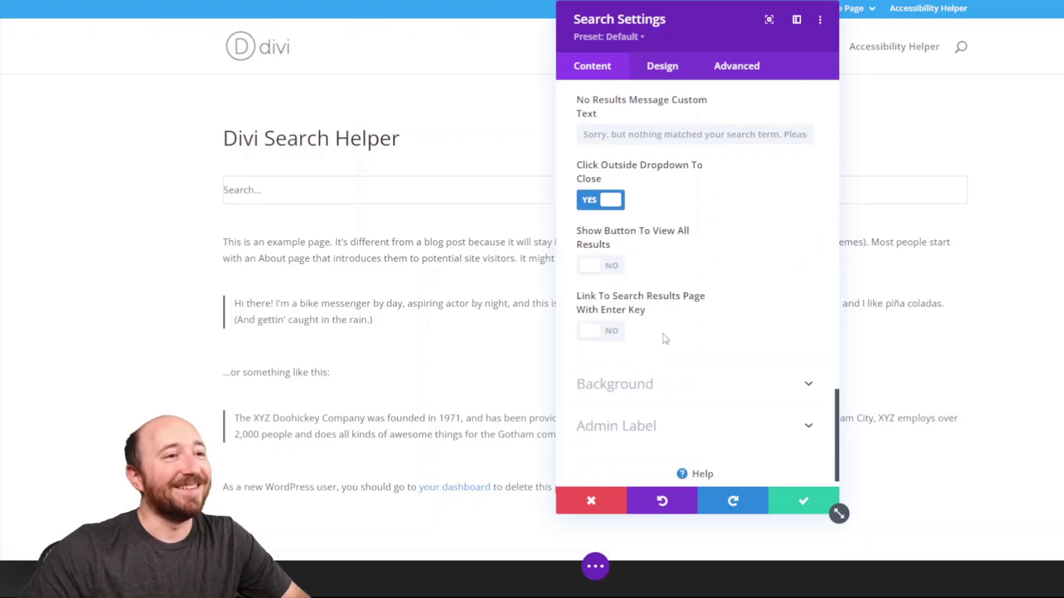
scroll(670, 323, up, 5)
scroll(669, 330, up, 1)
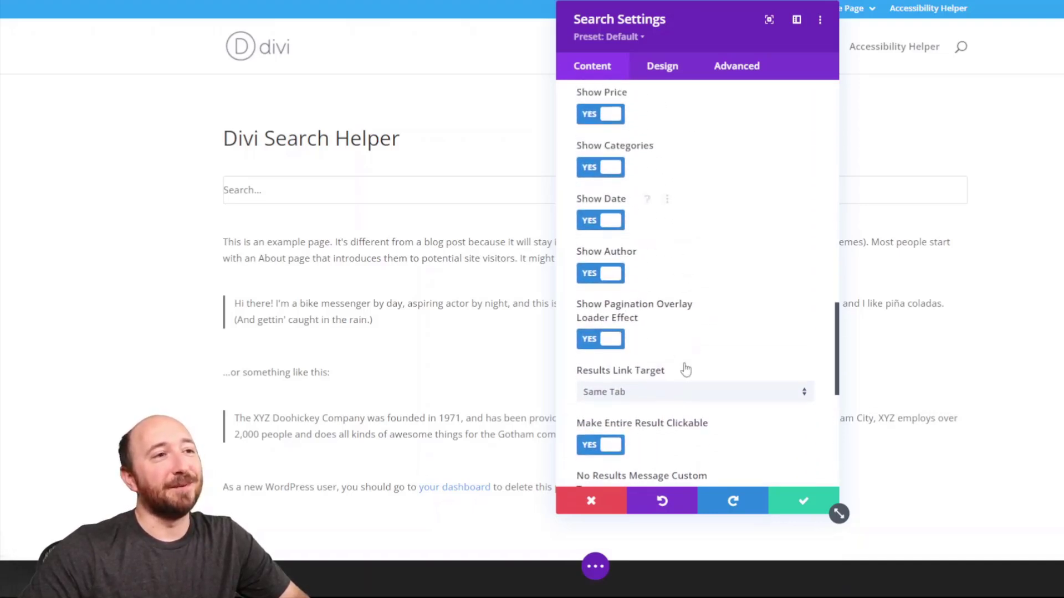
scroll(685, 370, up, 6)
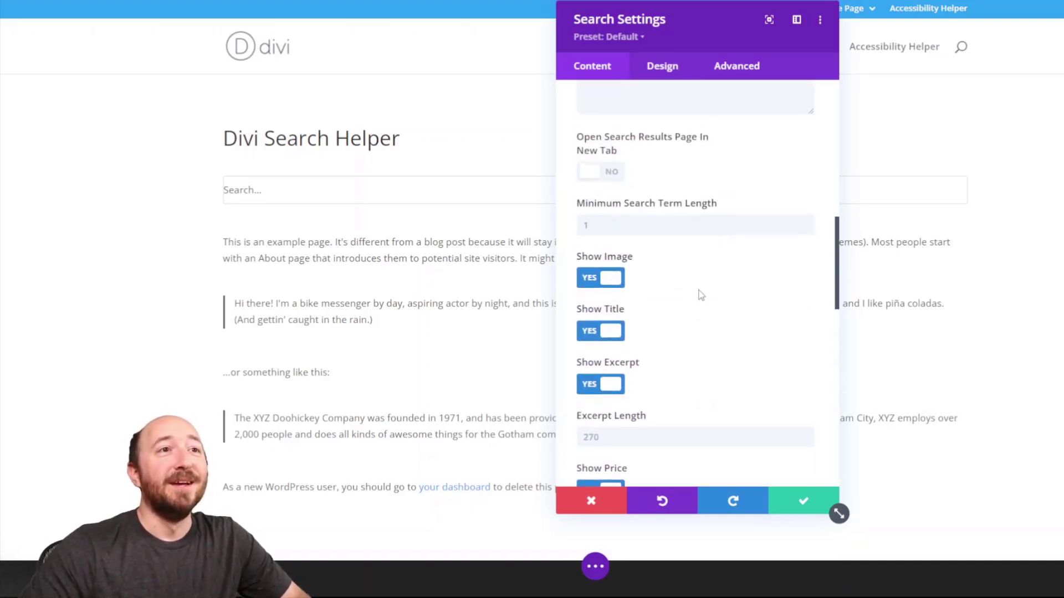
scroll(700, 296, up, 8)
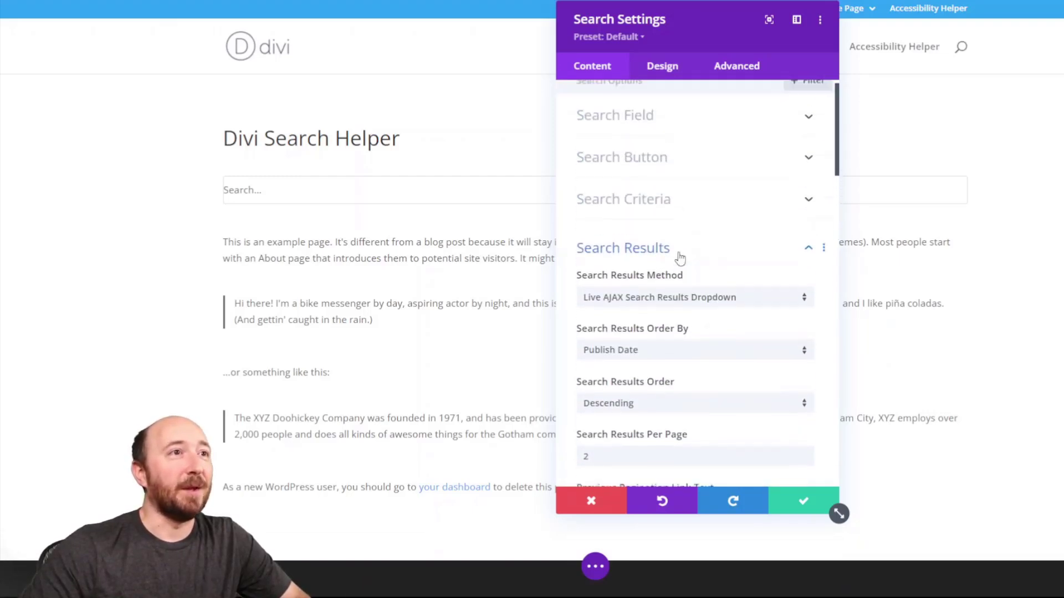
Under Search Criteria, tick Posts and Projects as the Included Post Types.
click(633, 219)
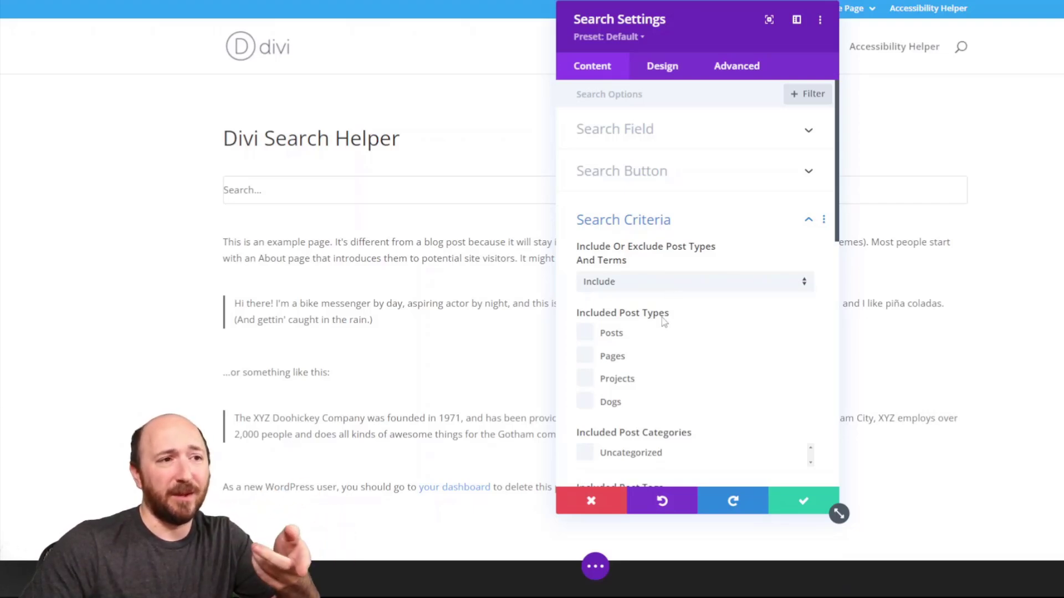
scroll(643, 347, down, 2)
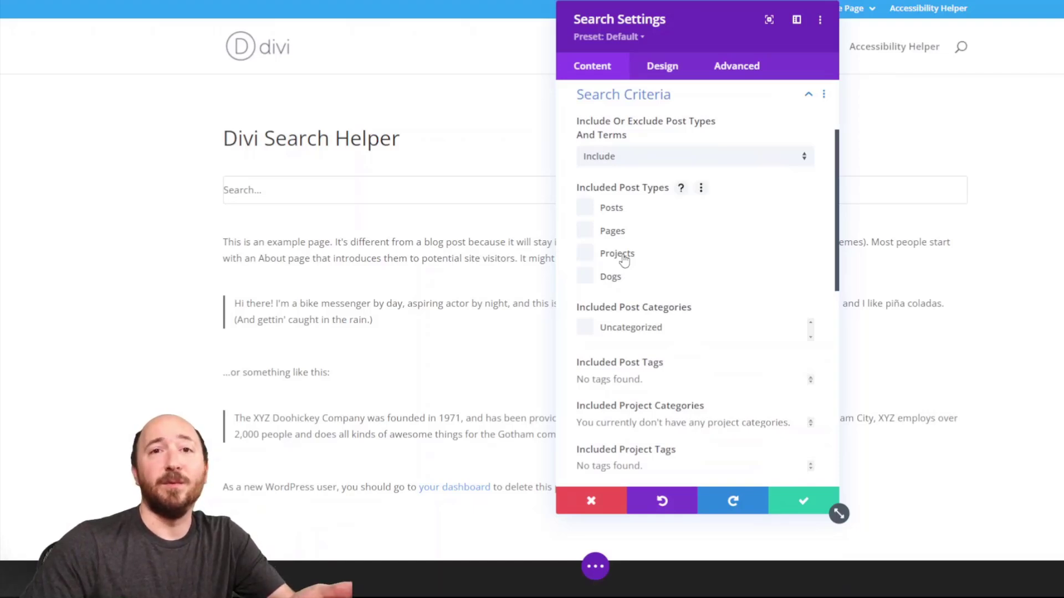
click(584, 253)
click(586, 252)
click(585, 207)
click(583, 256)
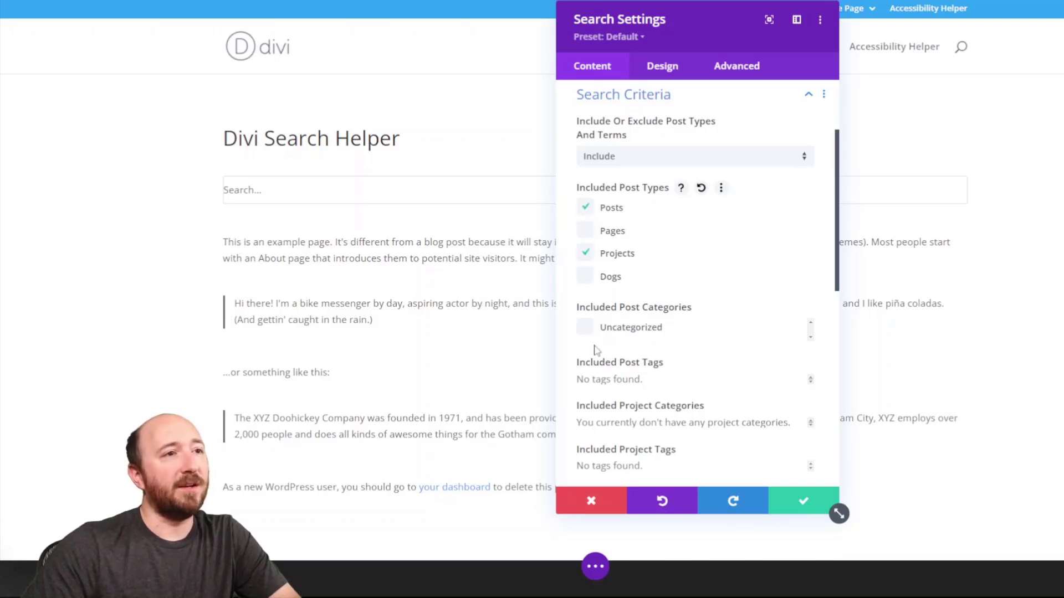
click(587, 280)
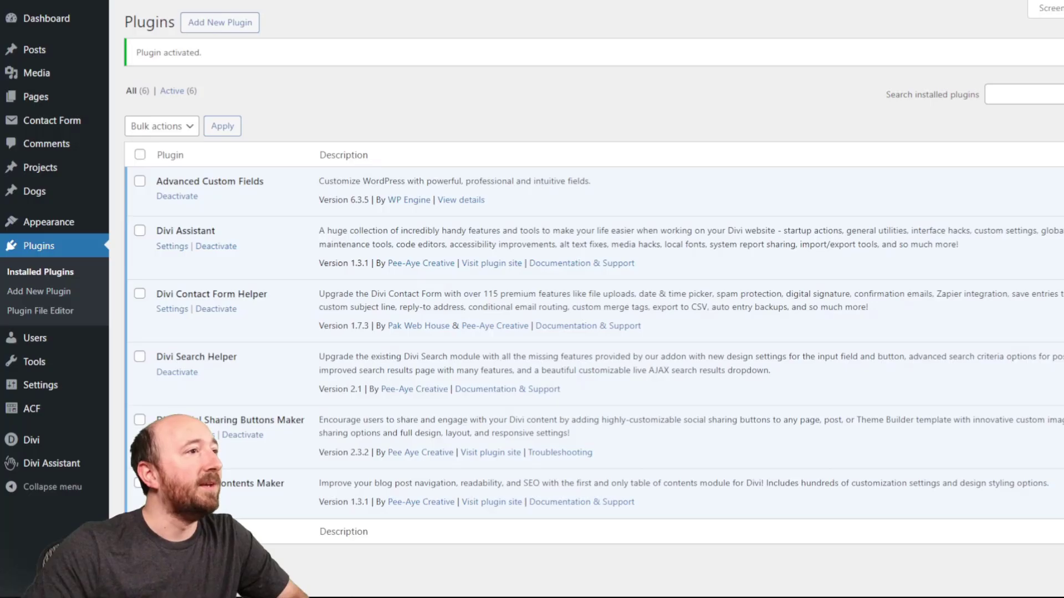
View the Dogs post type in ACF Post Types, then open the Dogs Breeds taxonomy page.
scroll(352, 304, down, 1)
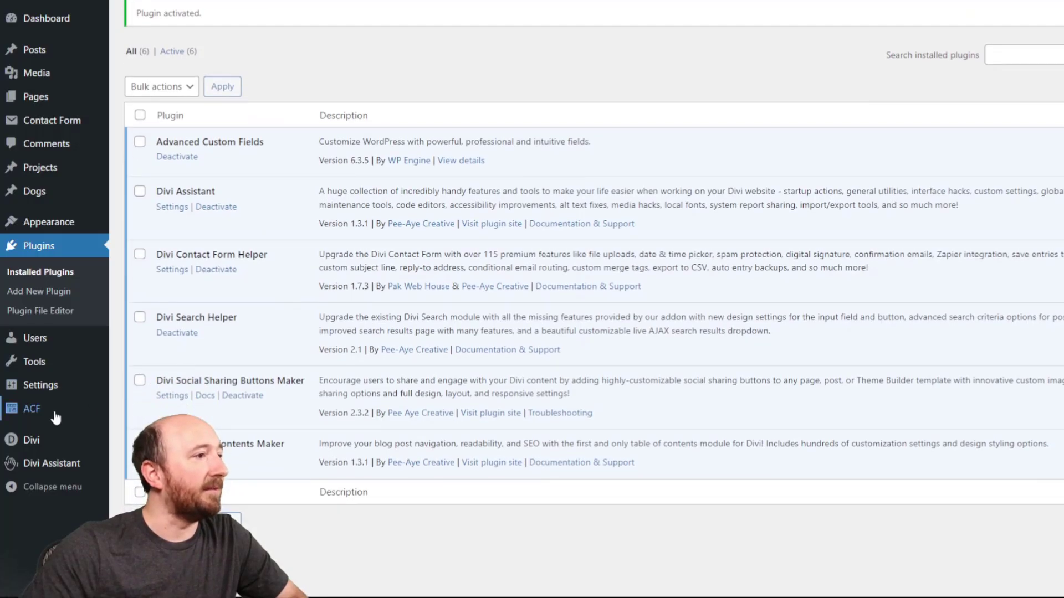
mouse_move(33, 410)
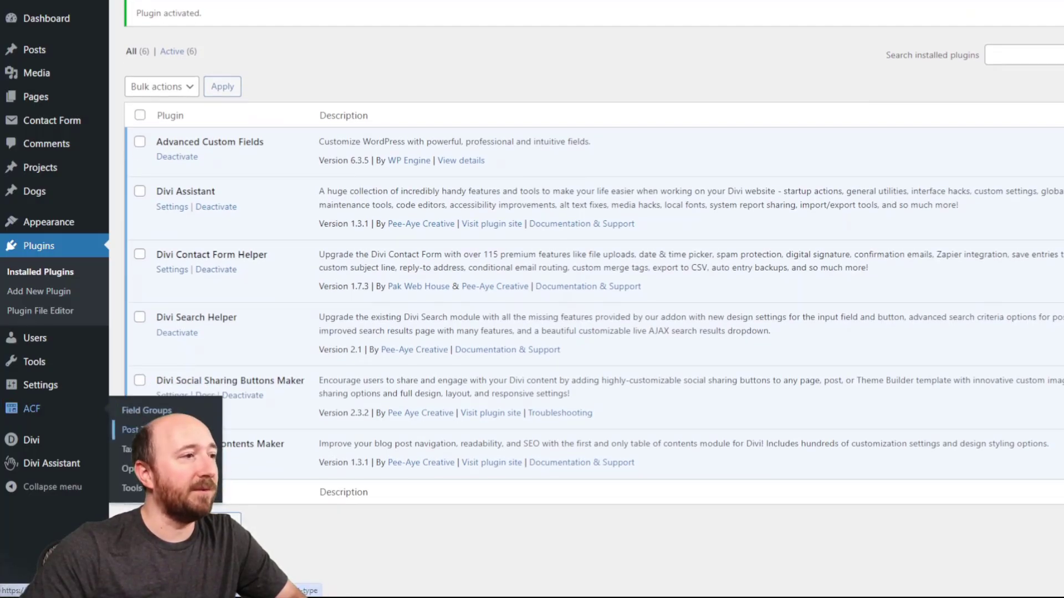
click(130, 429)
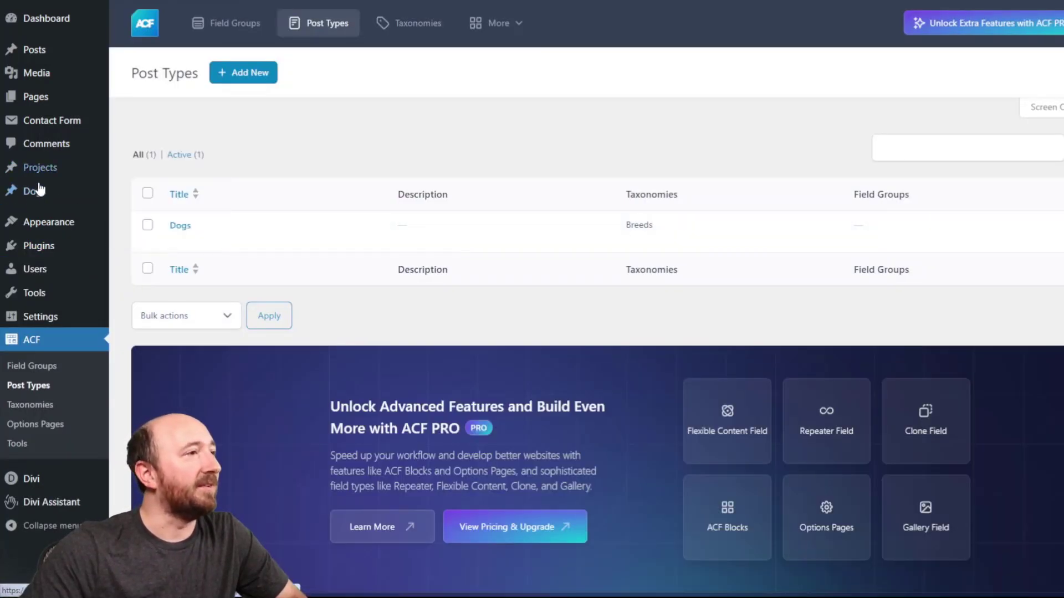
mouse_move(18, 197)
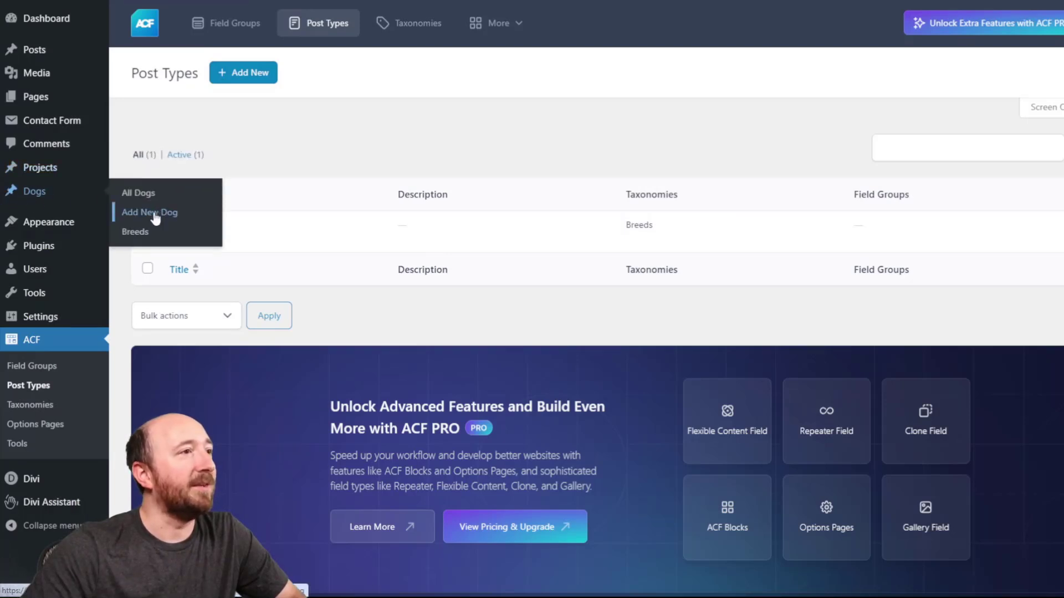
click(137, 232)
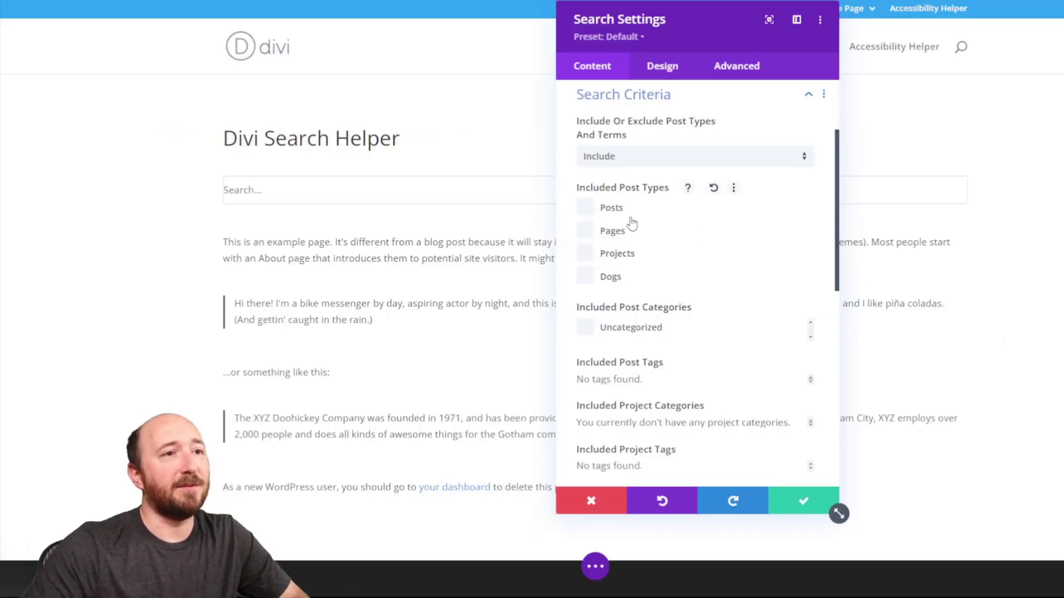
Widen the Search Settings panel by dragging its edge.
drag(838, 514, 903, 515)
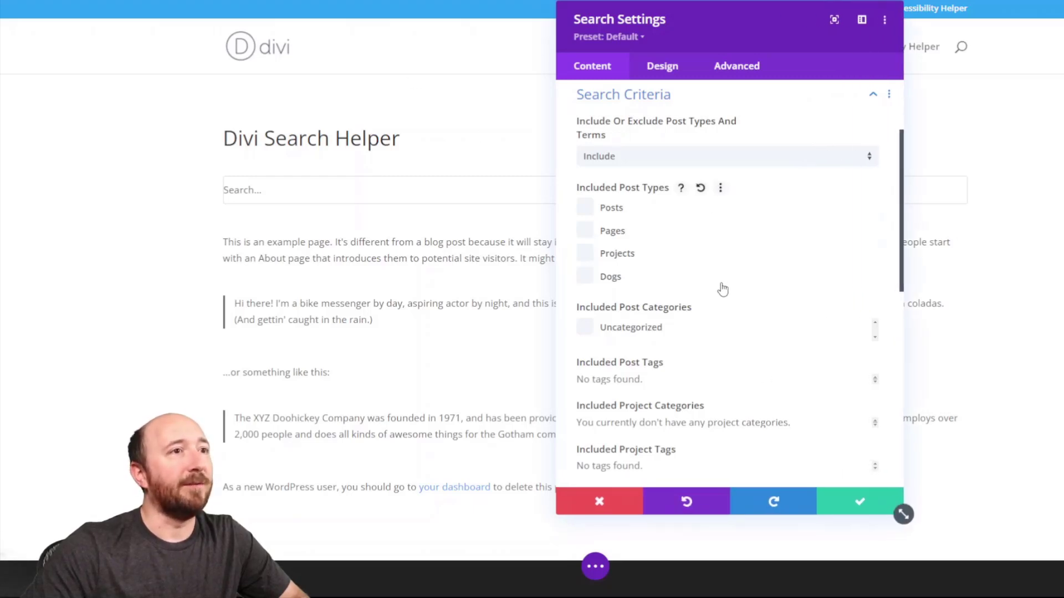
scroll(651, 255, up, 1)
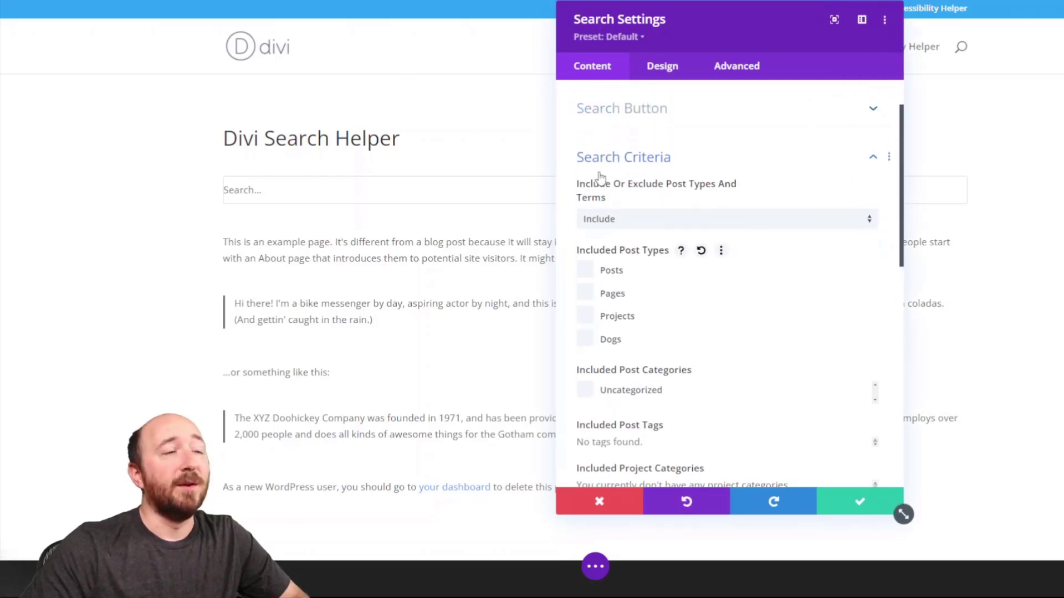
drag(903, 514, 941, 519)
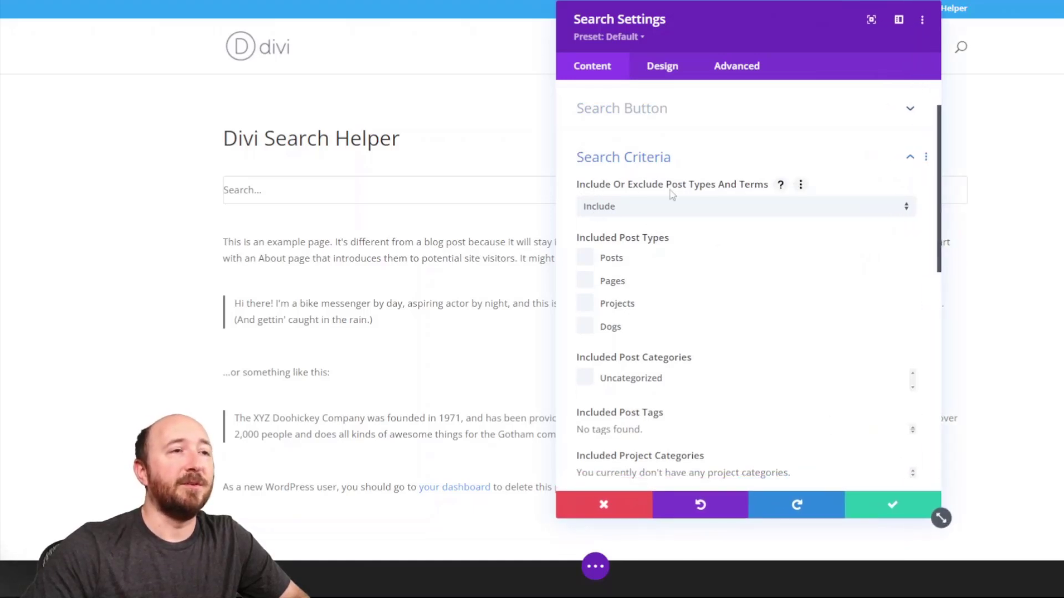
Switch the criteria to Exclude and tick Pages, then switch back to Include.
click(605, 210)
click(622, 243)
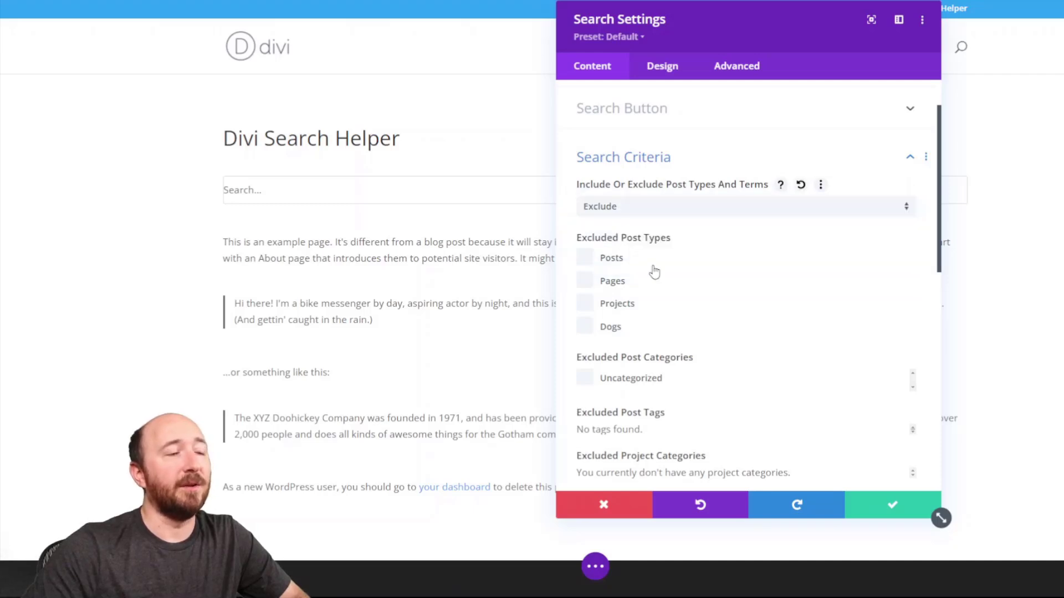
click(584, 283)
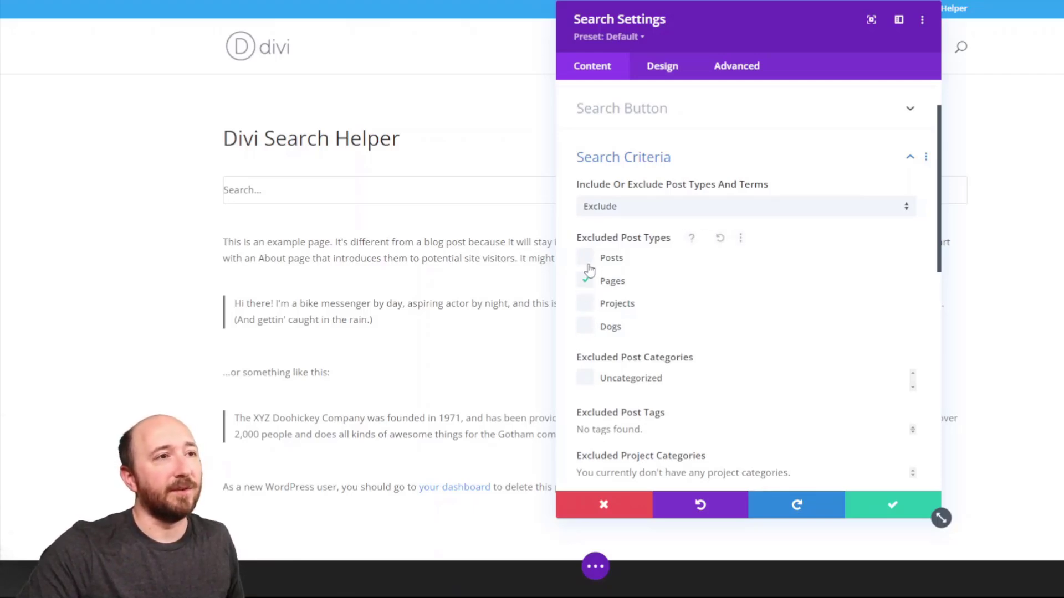
click(604, 209)
click(620, 222)
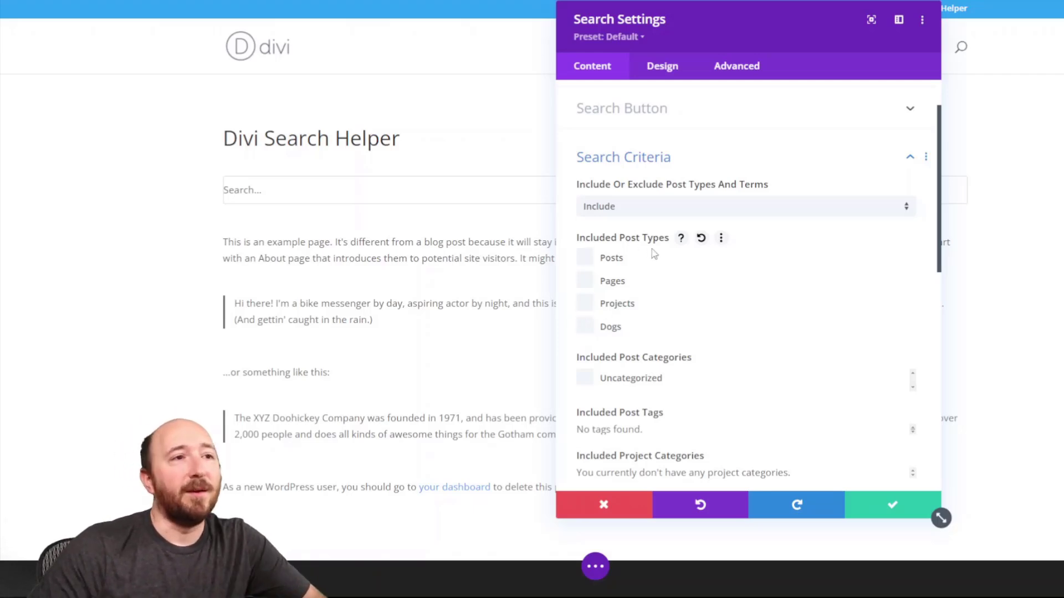
Tick Beagle and Chihuahua under Included Breeds and save the search module's settings.
scroll(668, 313, down, 1)
scroll(668, 314, down, 1)
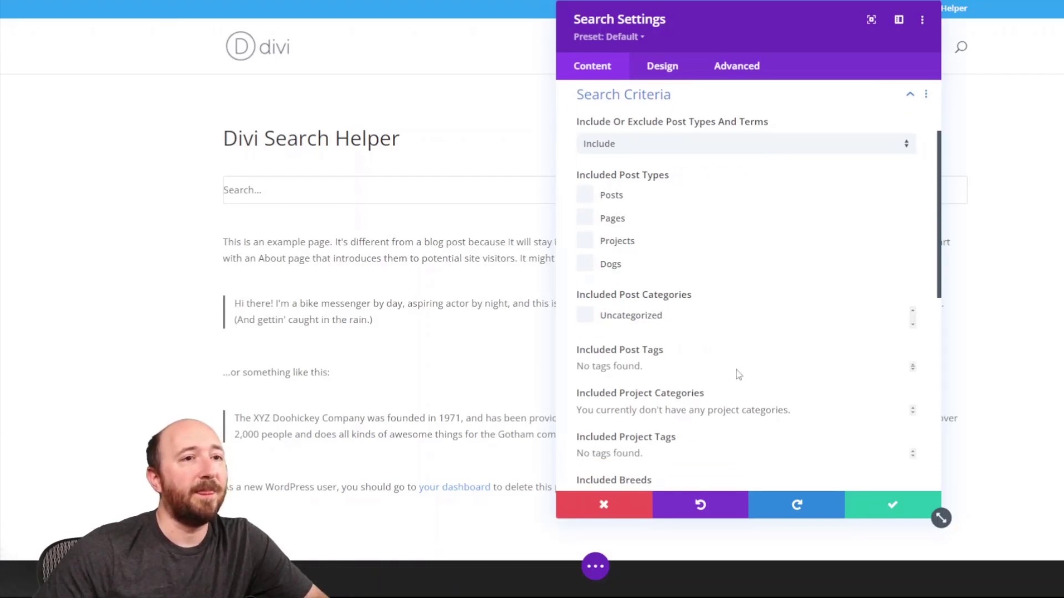
scroll(676, 256, down, 6)
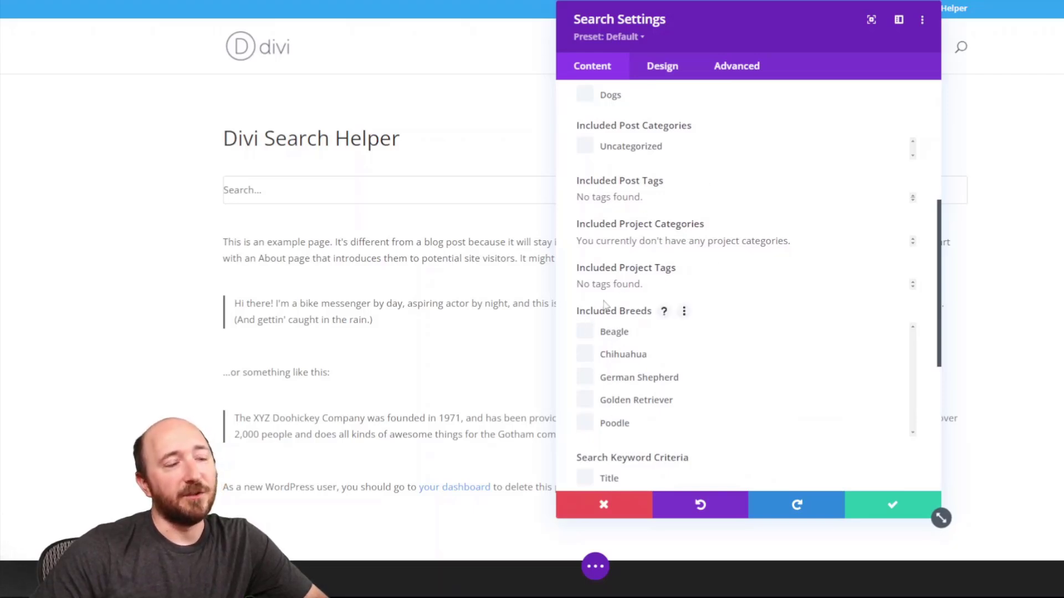
click(585, 332)
click(586, 355)
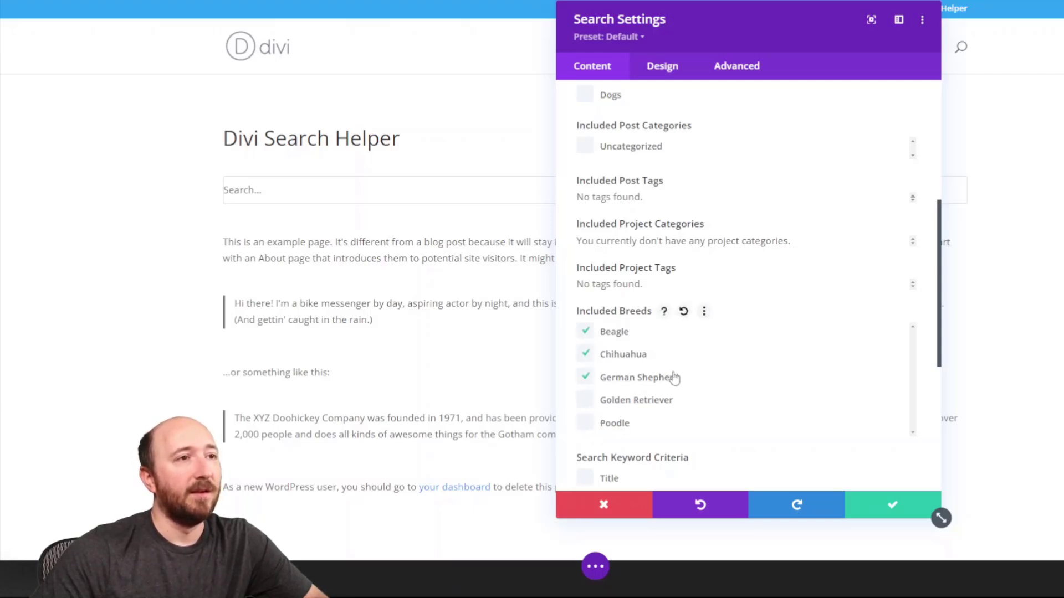
scroll(683, 366, down, 3)
scroll(676, 310, up, 4)
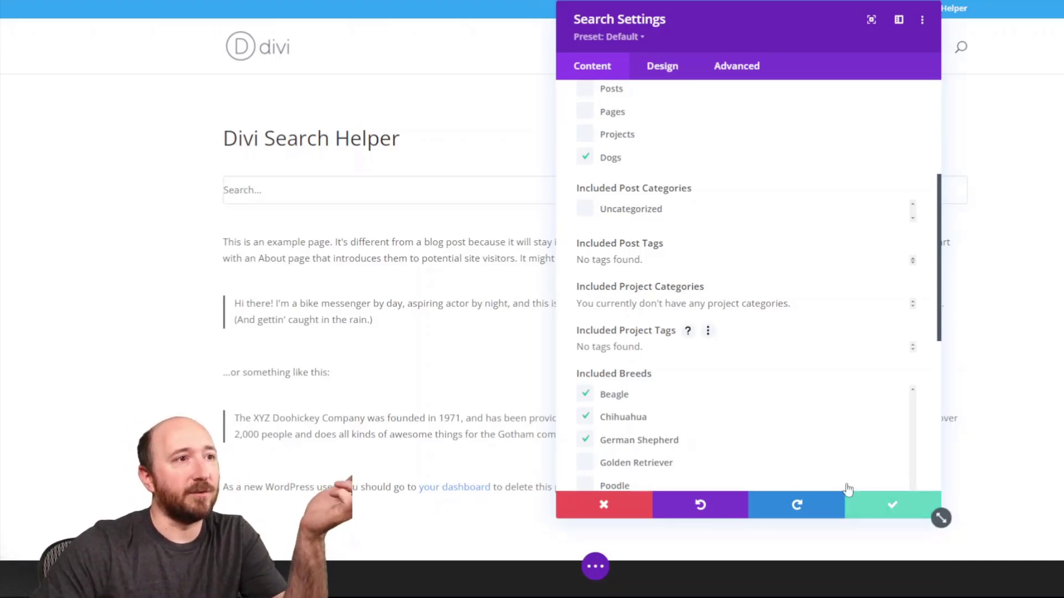
click(865, 504)
Insert a second Search module below the first, limited to Posts, and save it.
click(594, 215)
text(sear)
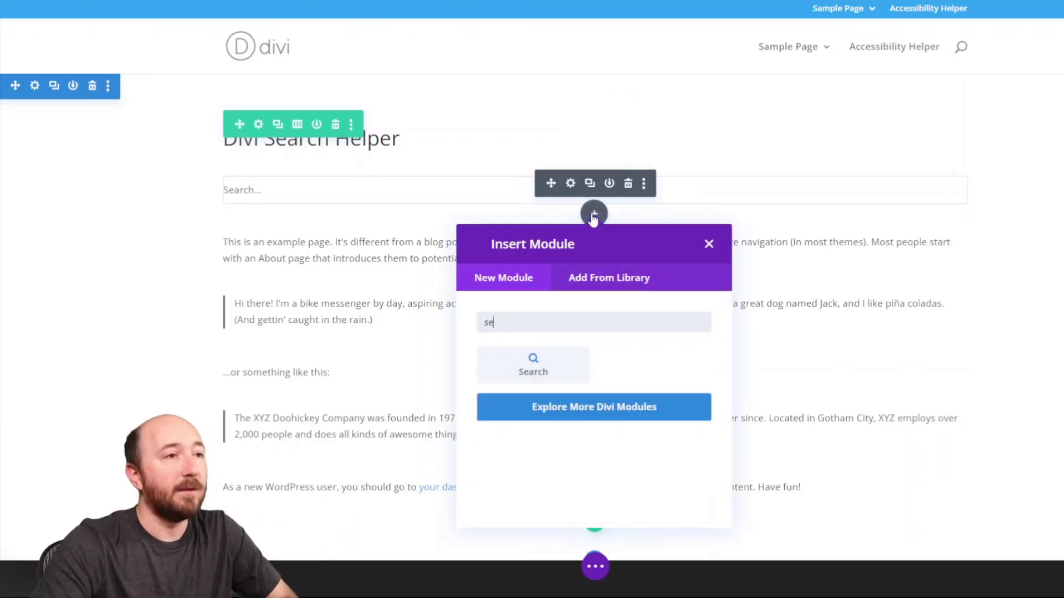
click(532, 367)
click(631, 130)
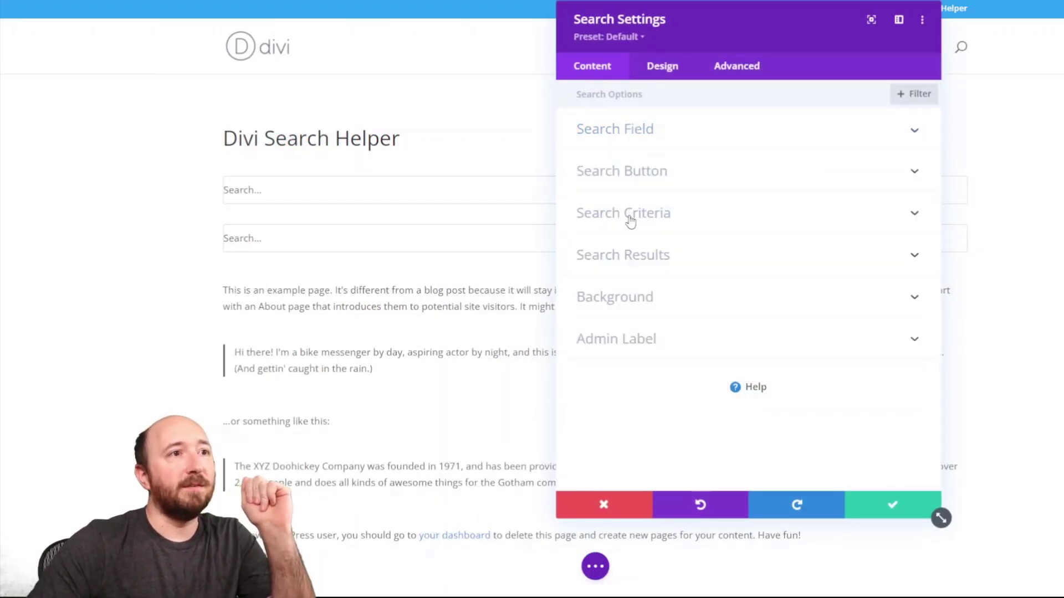
click(615, 259)
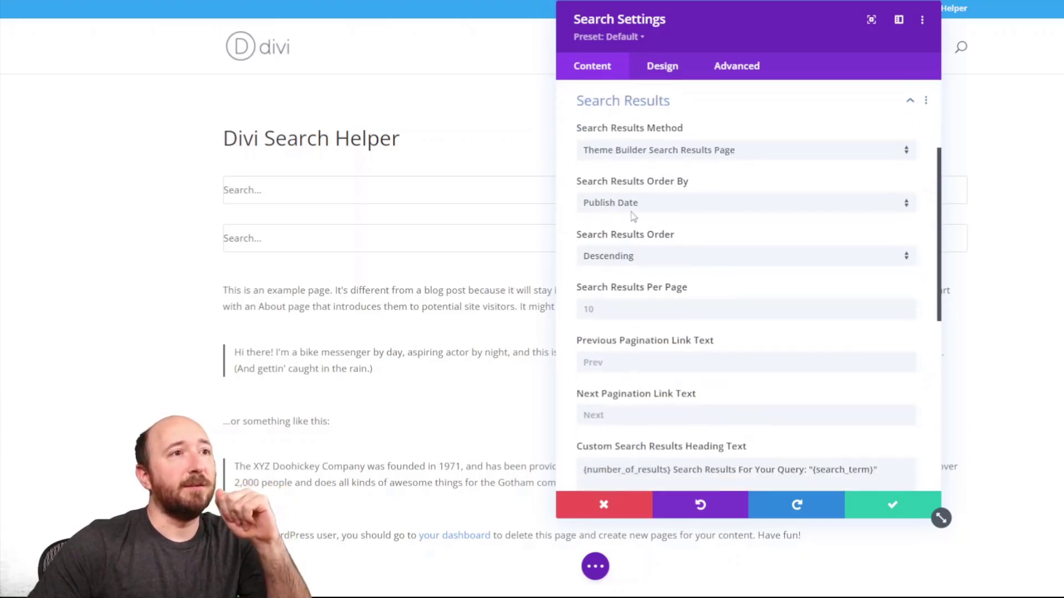
scroll(622, 127, up, 2)
click(621, 125)
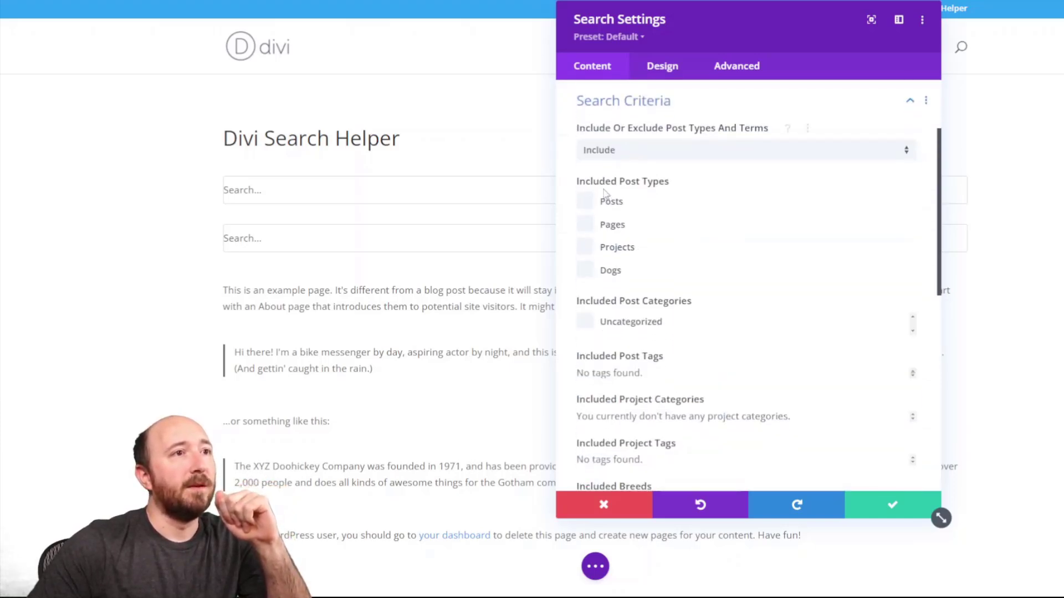
click(585, 206)
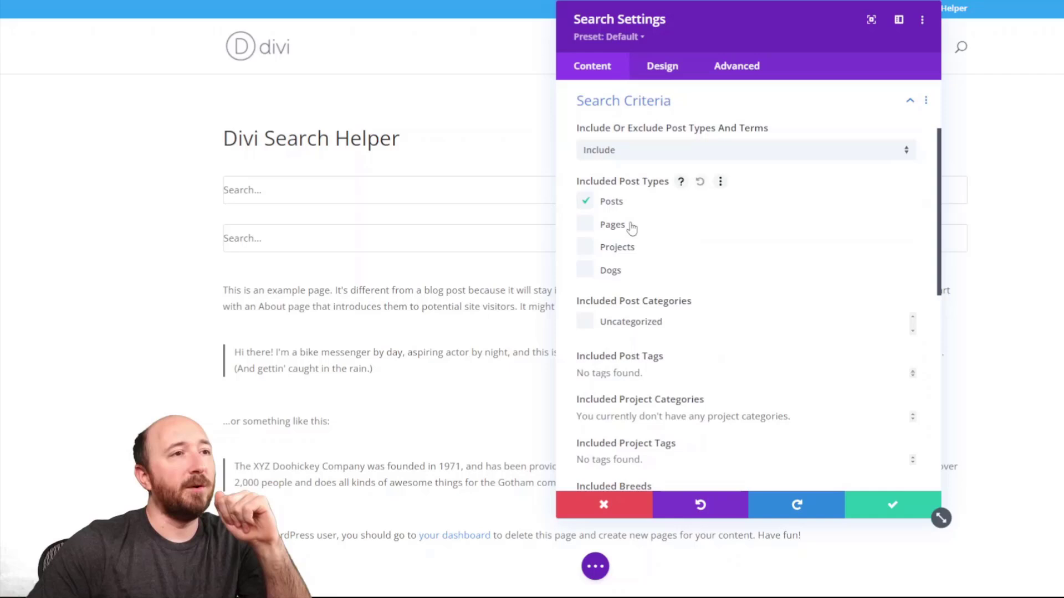
click(890, 506)
Tick Projects in the first search module's criteria, then discard the change.
click(570, 184)
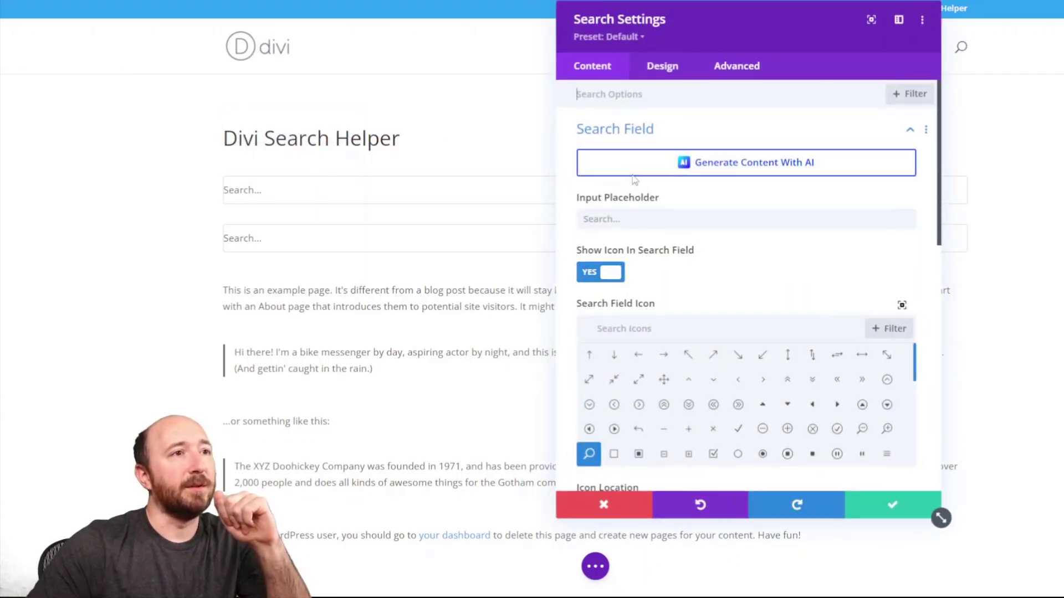
click(621, 133)
click(621, 256)
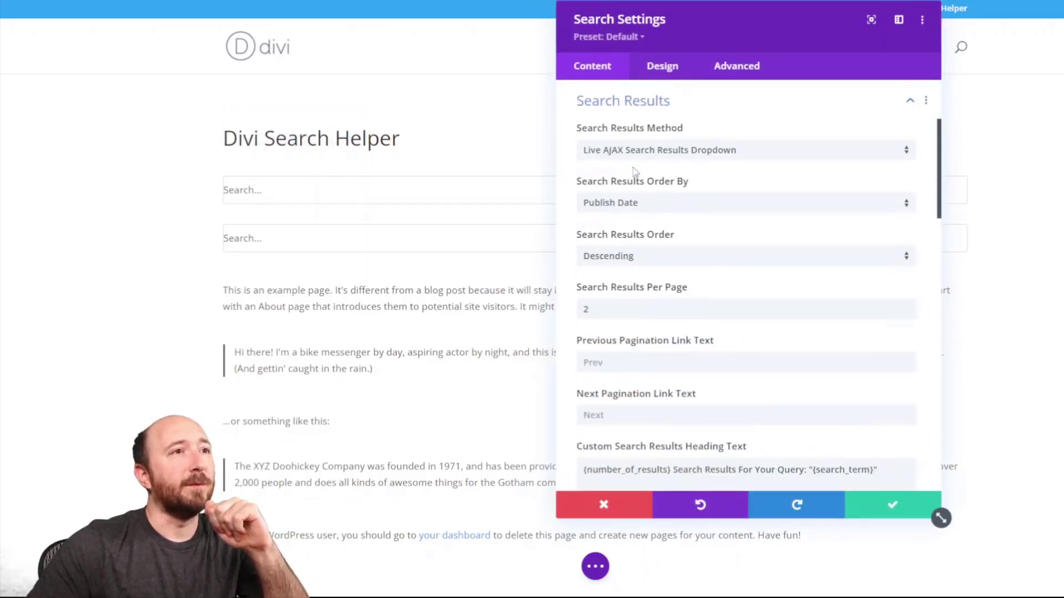
scroll(626, 183, up, 3)
click(641, 229)
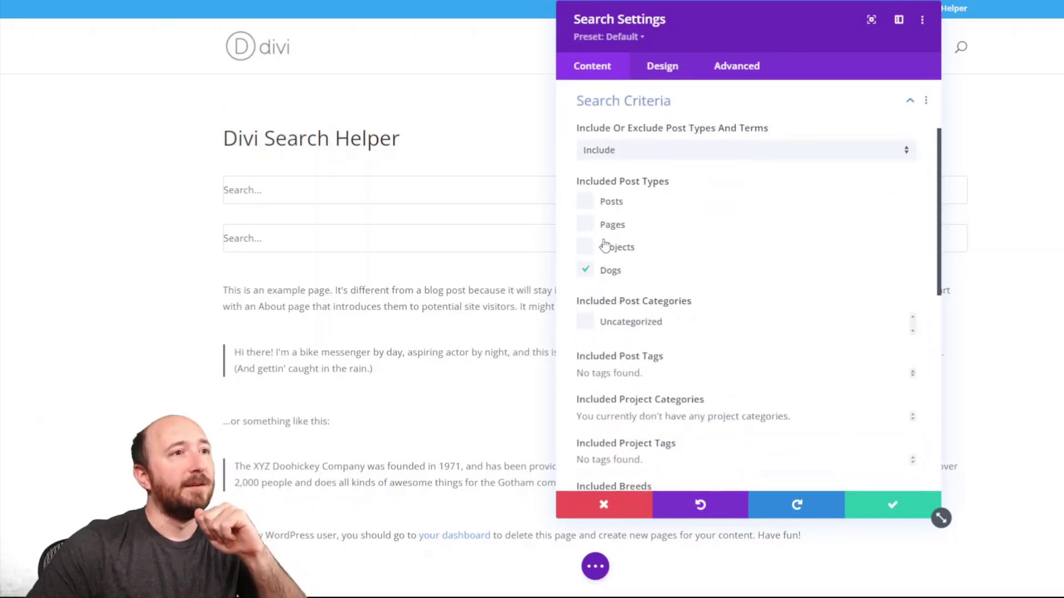
click(586, 248)
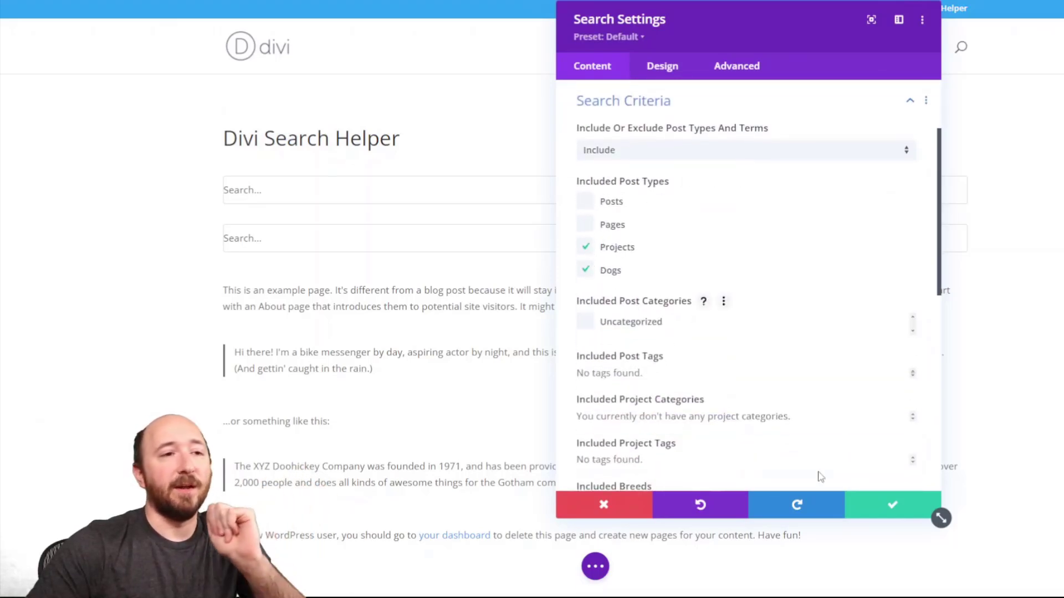
click(582, 505)
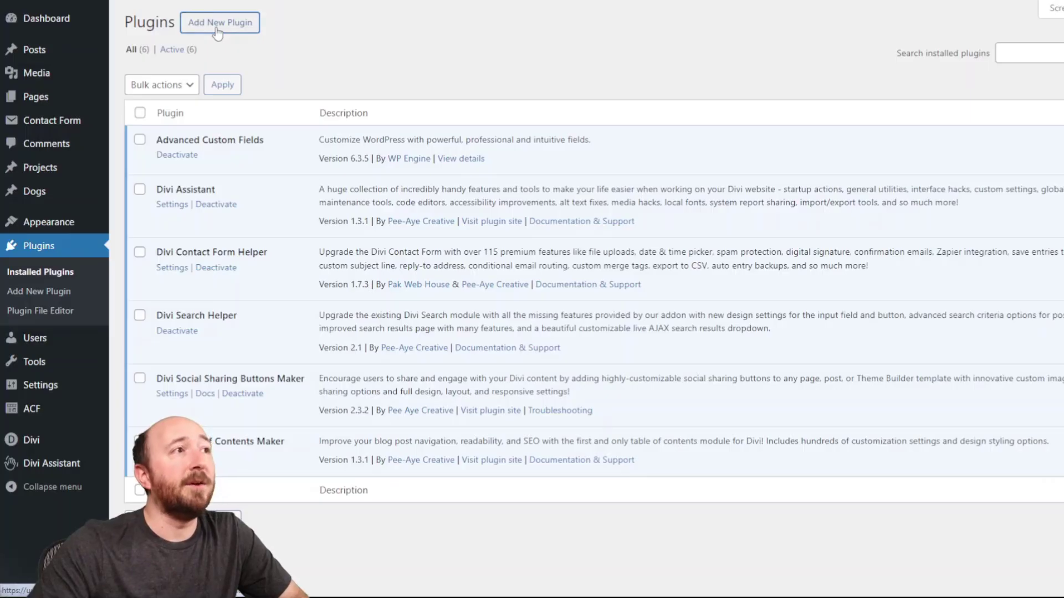
Search the plugin directory for 'woo' and activate WooCommerce.
click(219, 20)
click(957, 68)
text(woo)
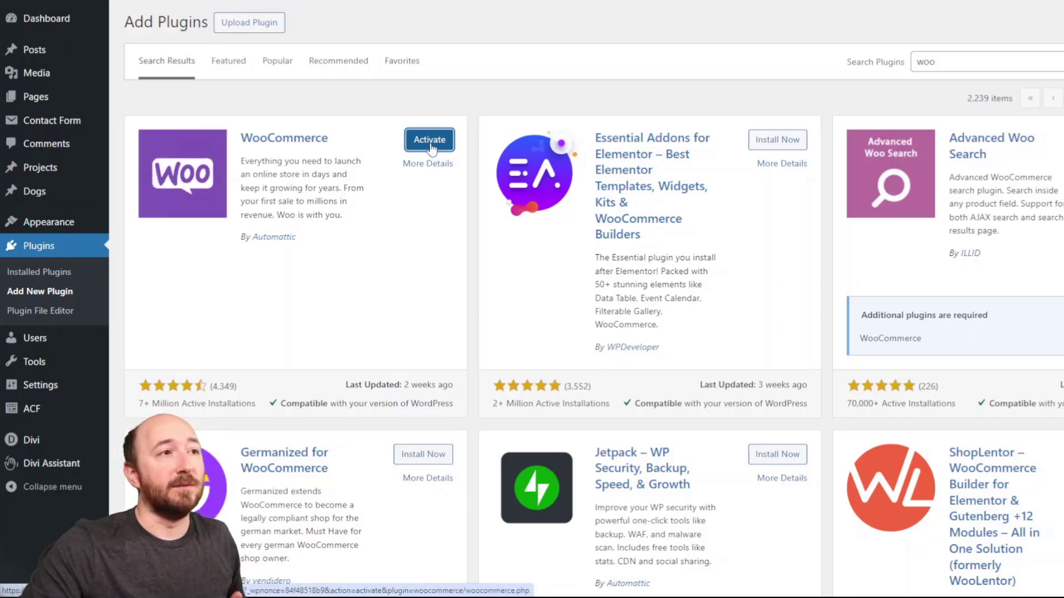
click(430, 143)
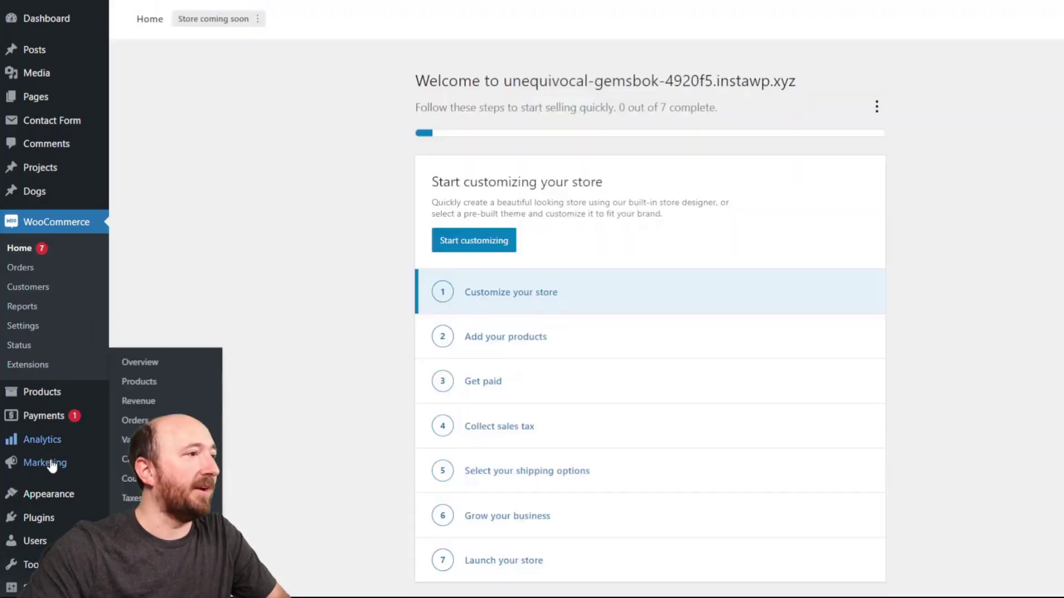
Add a product category named 'Electronics' under Products > Categories.
scroll(59, 223, down, 2)
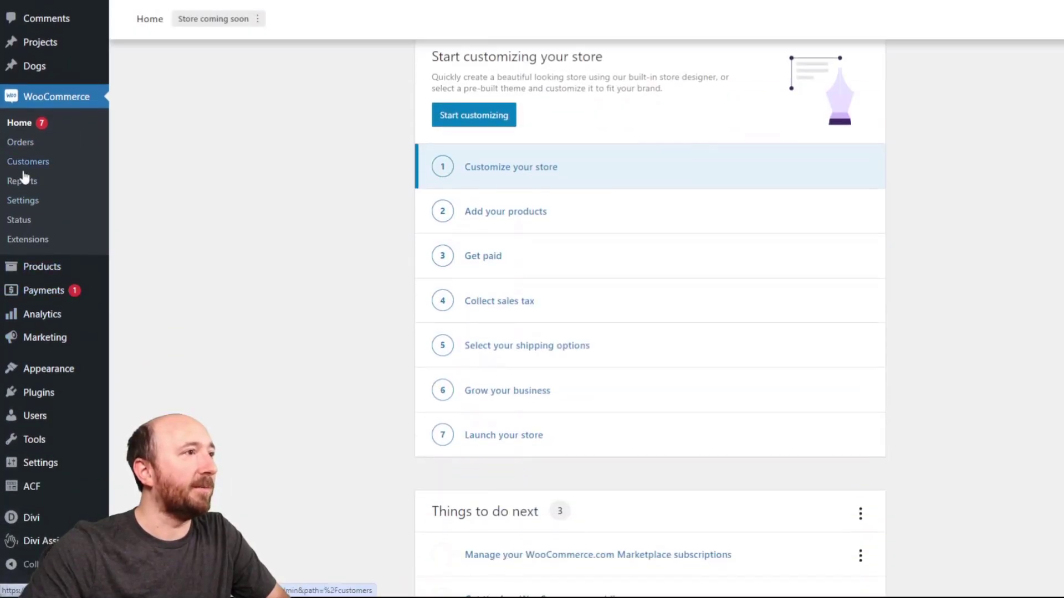
mouse_move(35, 277)
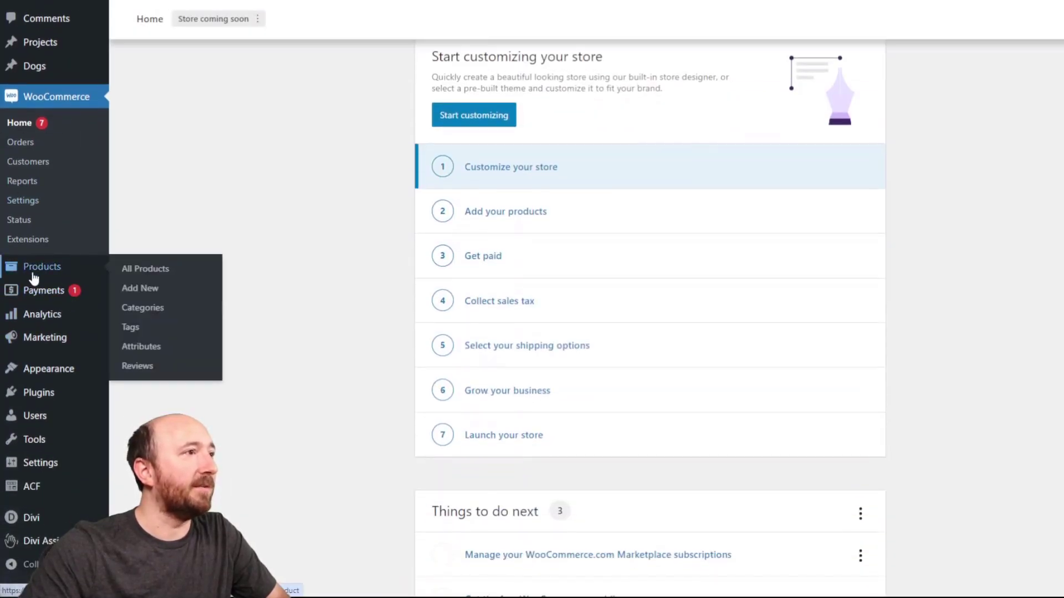
click(144, 307)
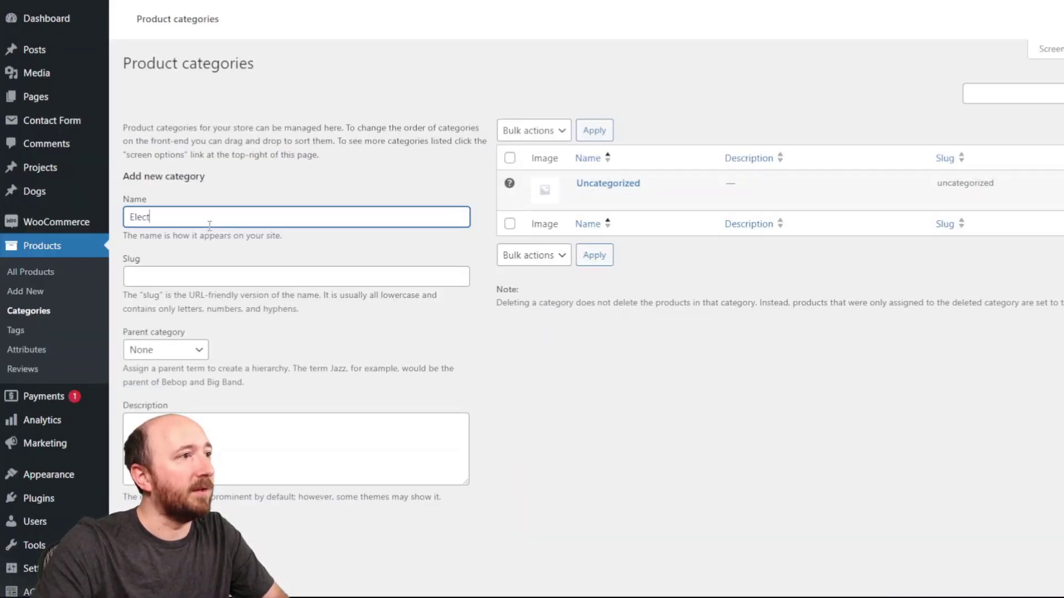
text(Electronics)
scroll(209, 225, down, 2)
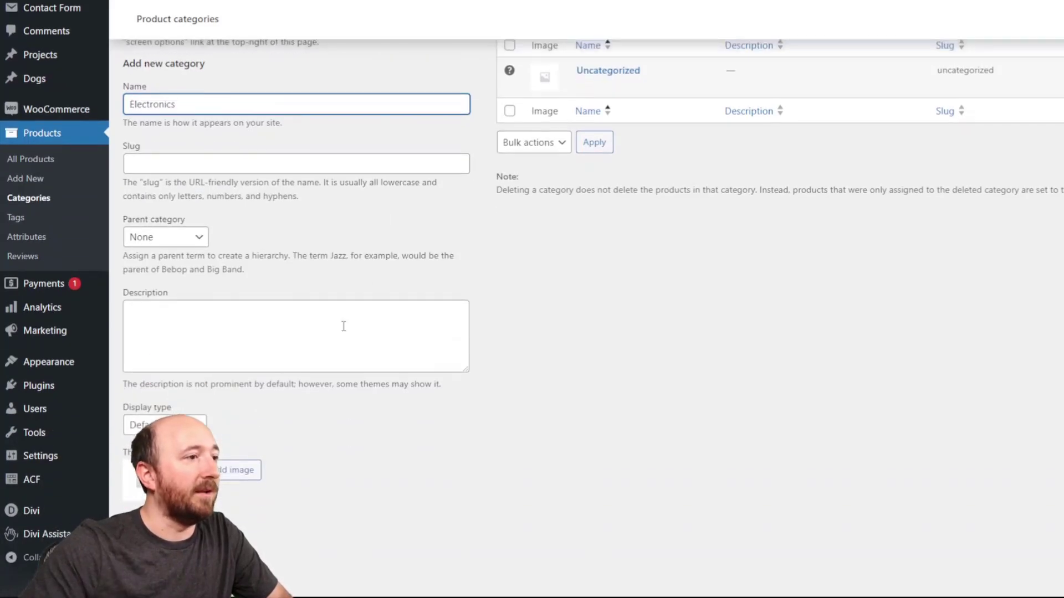
key(Return)
scroll(574, 242, up, 2)
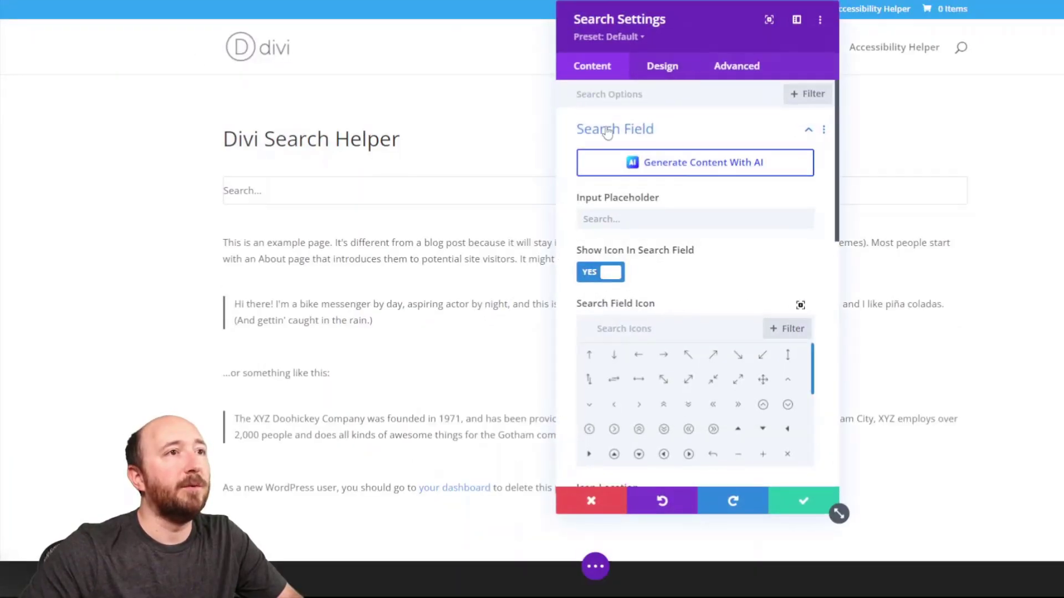
In Search Criteria, try ticking Products, Electronics and Uncategorized, then untick Products again.
click(608, 131)
click(600, 221)
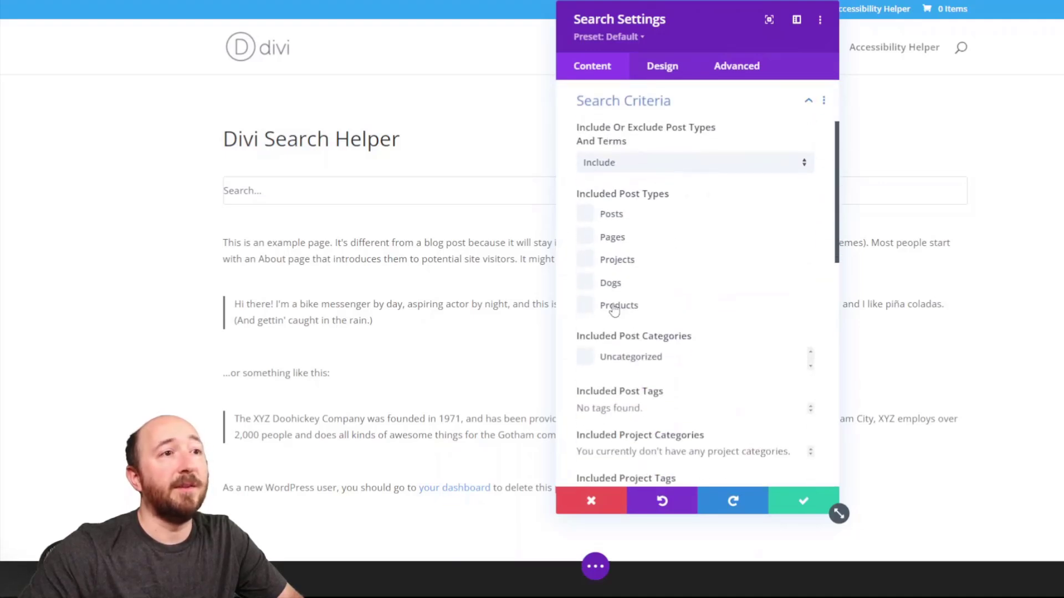
click(615, 308)
scroll(705, 261, down, 5)
scroll(704, 268, down, 4)
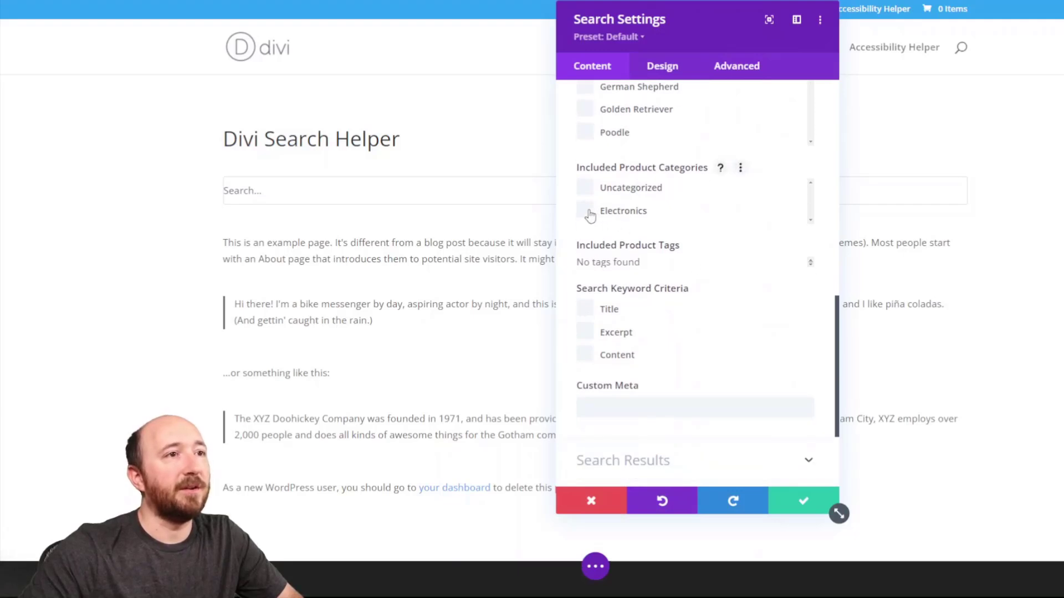
click(585, 212)
scroll(667, 254, up, 3)
click(586, 313)
scroll(649, 283, up, 4)
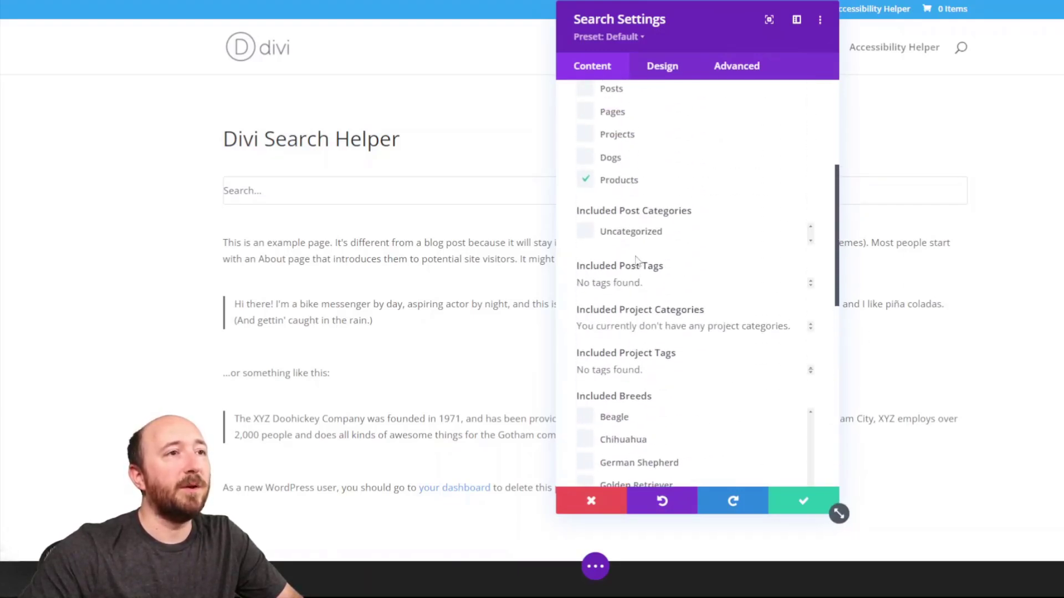
click(587, 184)
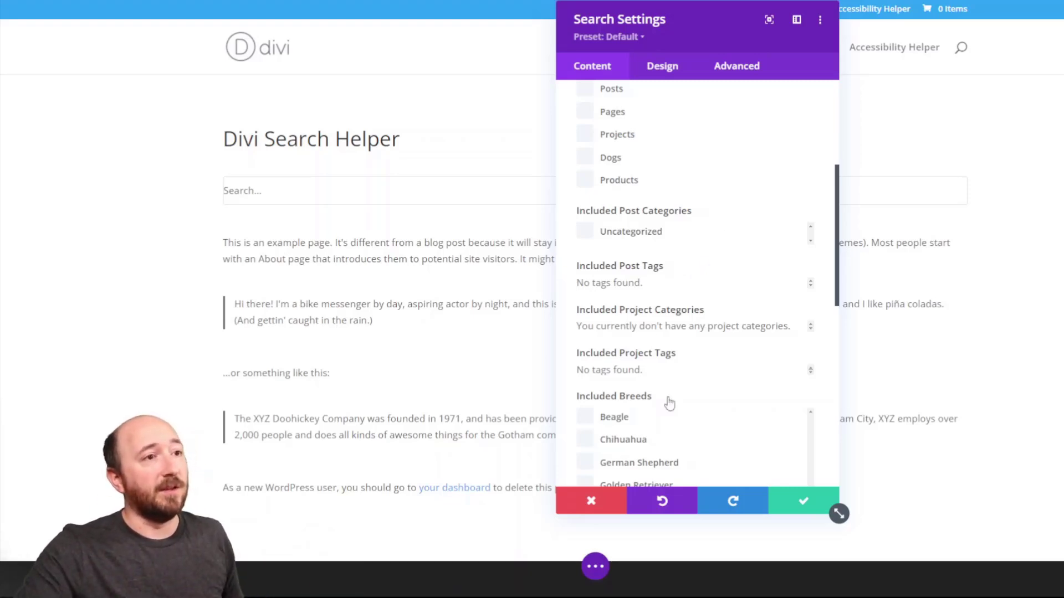
Keep the criteria mode on Include, leaving all post types and taxonomies unchecked.
scroll(688, 410, up, 2)
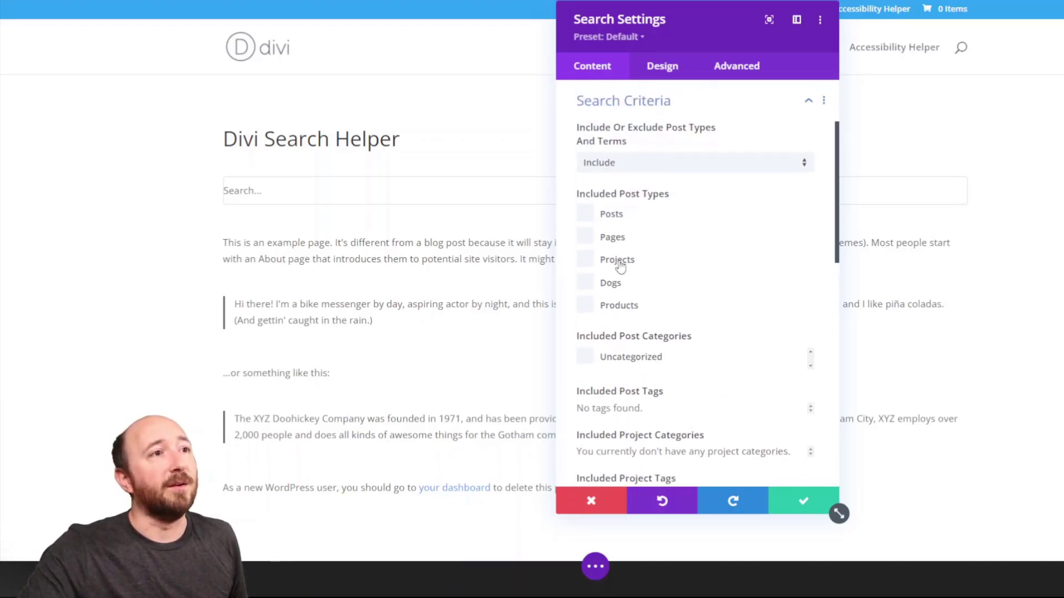
click(626, 165)
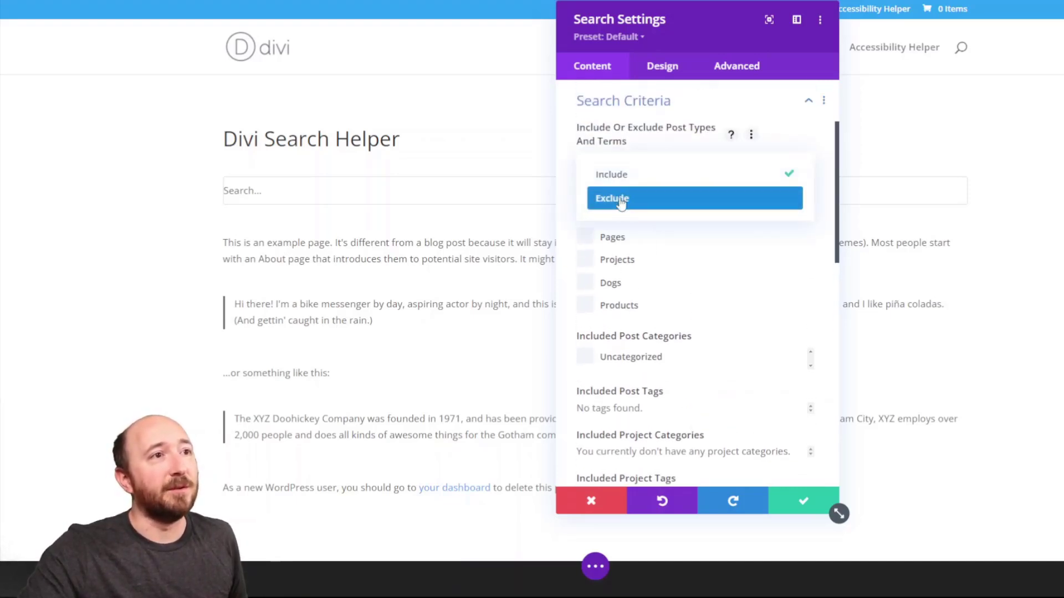
click(625, 175)
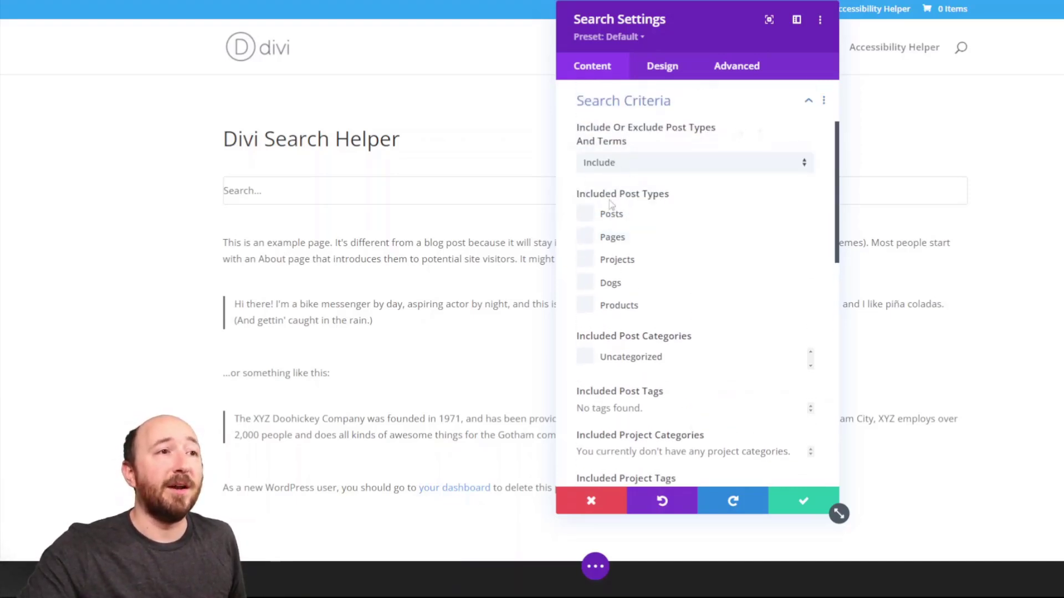
scroll(672, 266, down, 4)
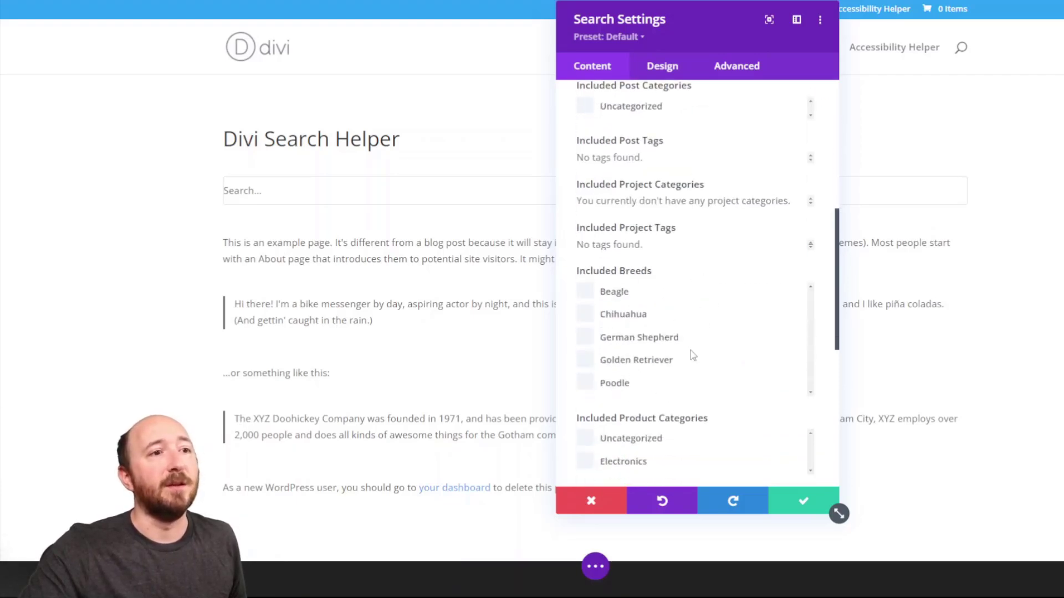
scroll(692, 358, down, 2)
scroll(717, 261, down, 3)
scroll(684, 291, up, 4)
scroll(687, 298, up, 3)
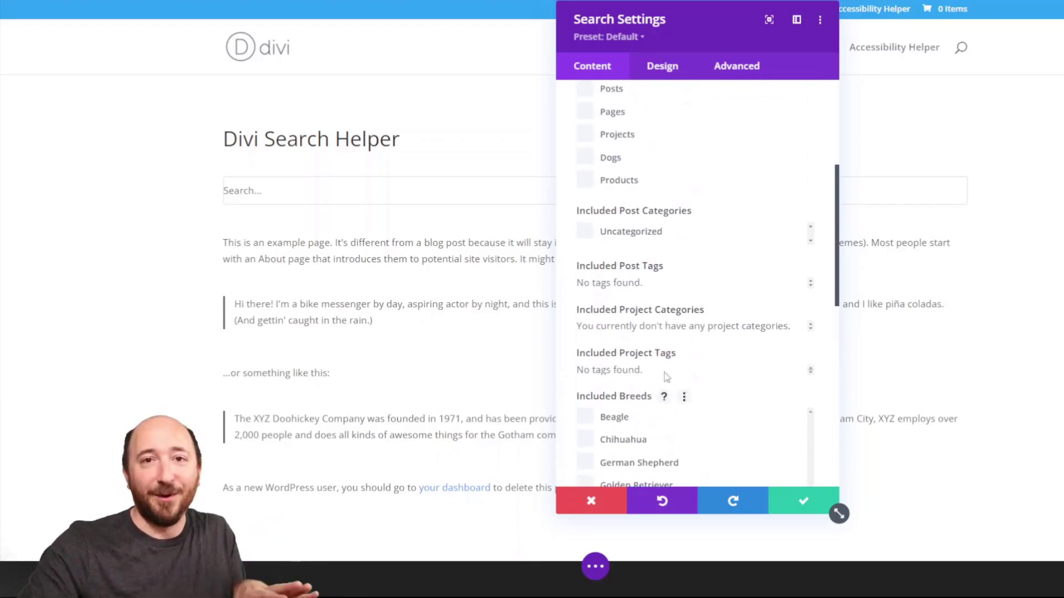
Add Title and Excerpt to the keyword criteria alongside Content, and show the Custom Meta help.
scroll(665, 357, down, 8)
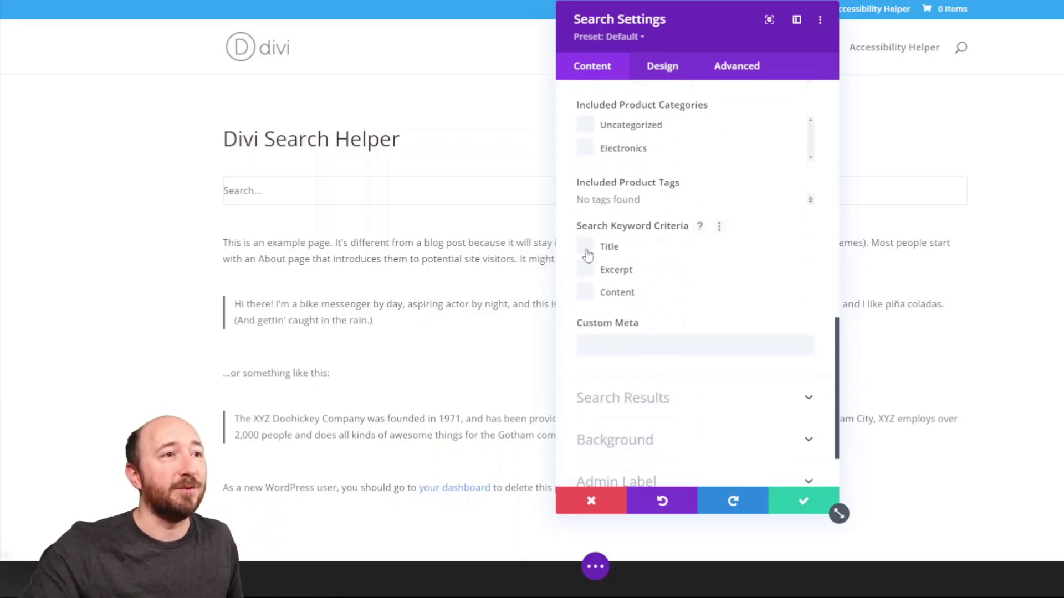
click(587, 246)
click(587, 269)
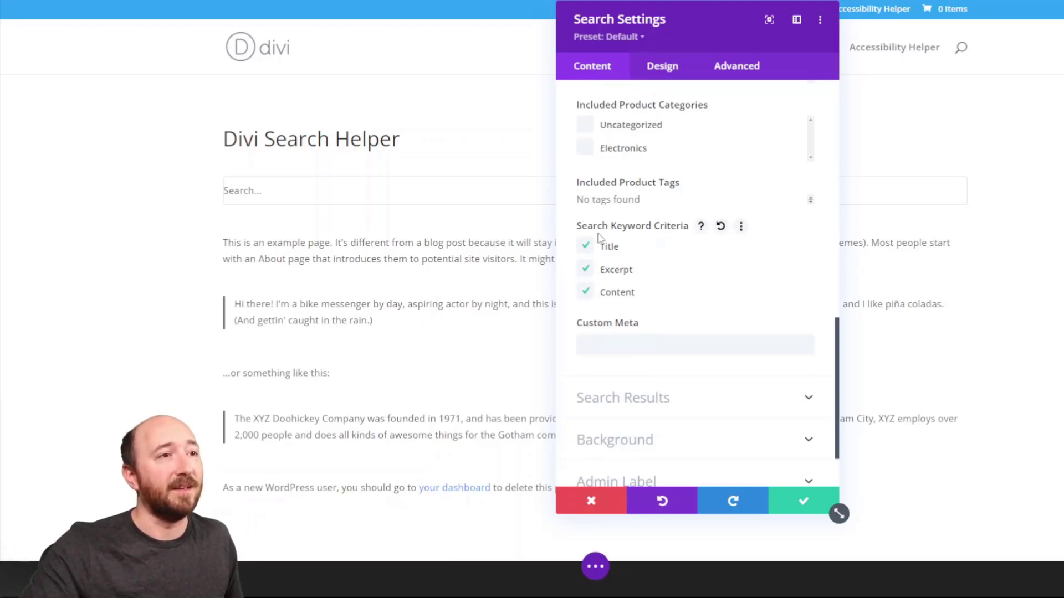
click(652, 324)
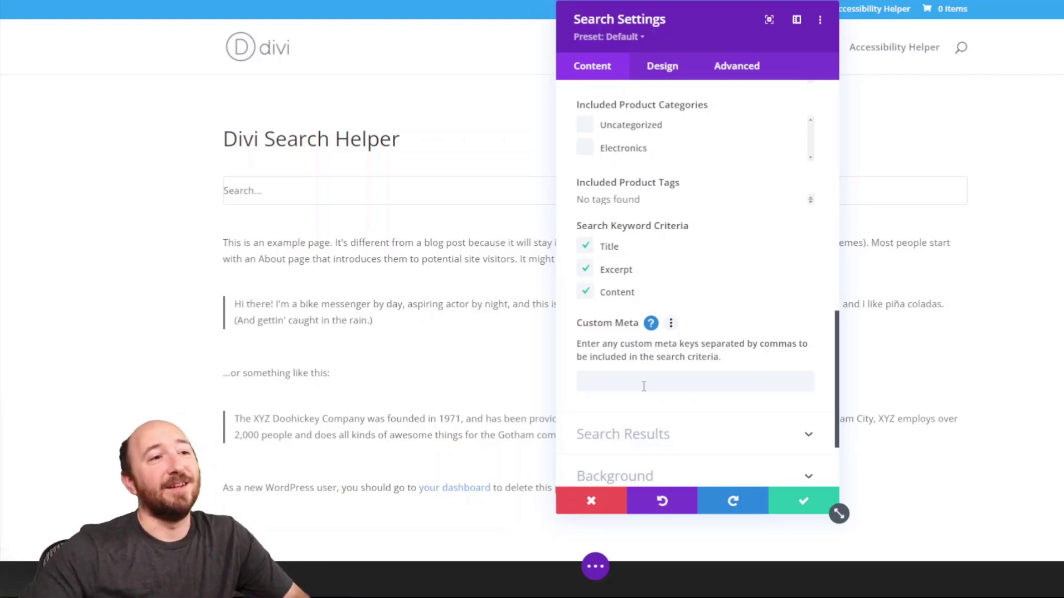
scroll(634, 271, up, 3)
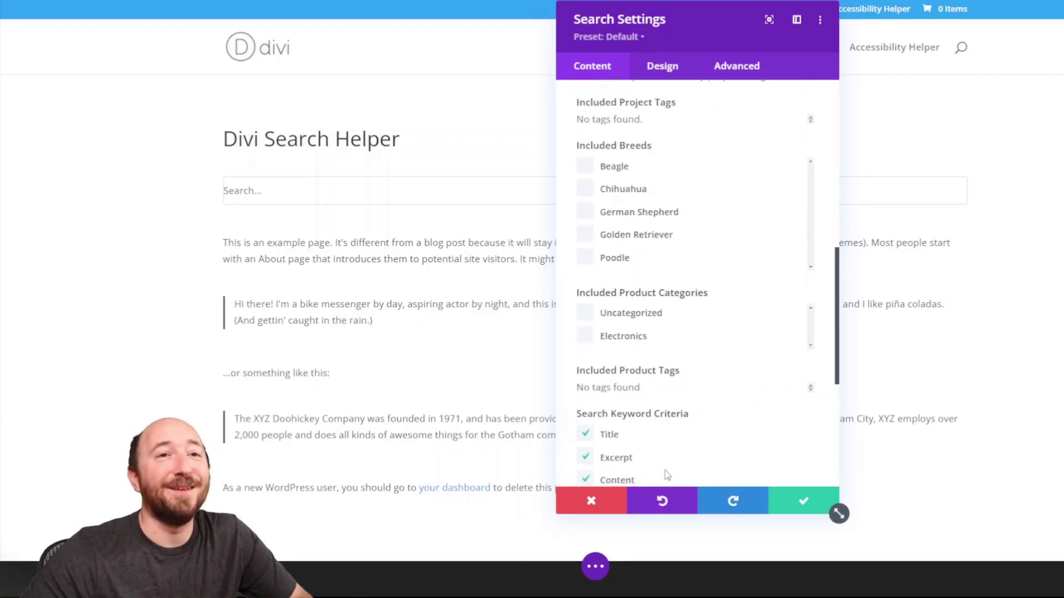
scroll(666, 348, down, 1)
scroll(667, 348, down, 4)
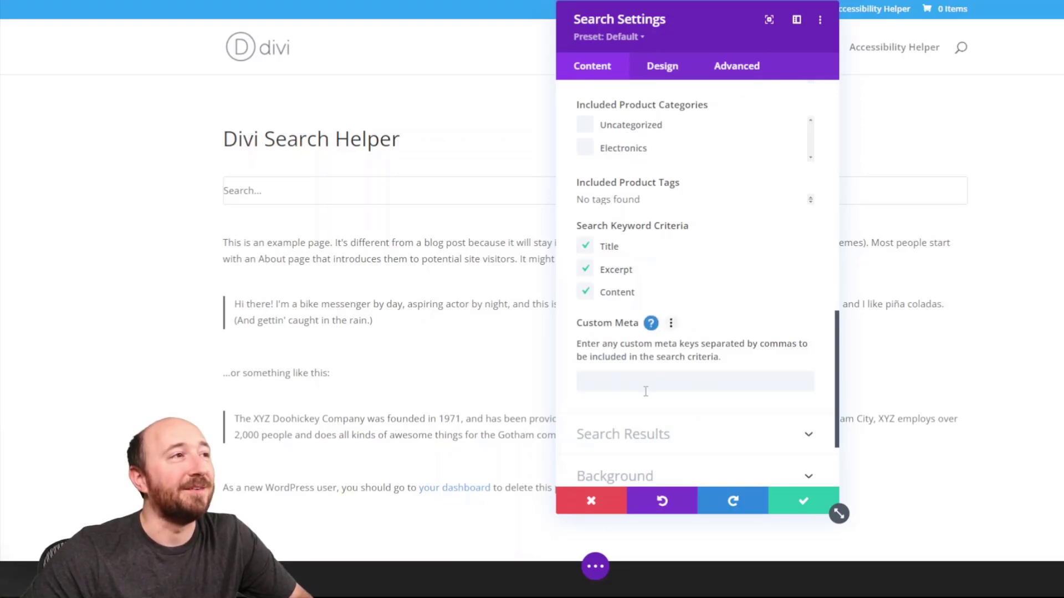
Set Search Results Method to Live Ajax Search Results Dropdown and test-search 'divi' on the page.
click(637, 433)
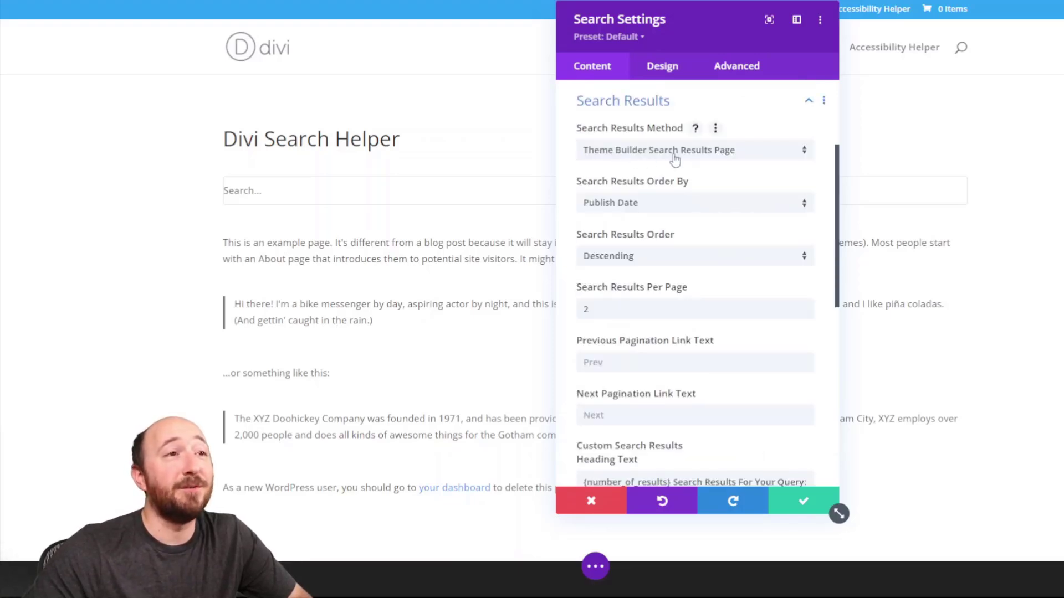
click(619, 155)
click(619, 184)
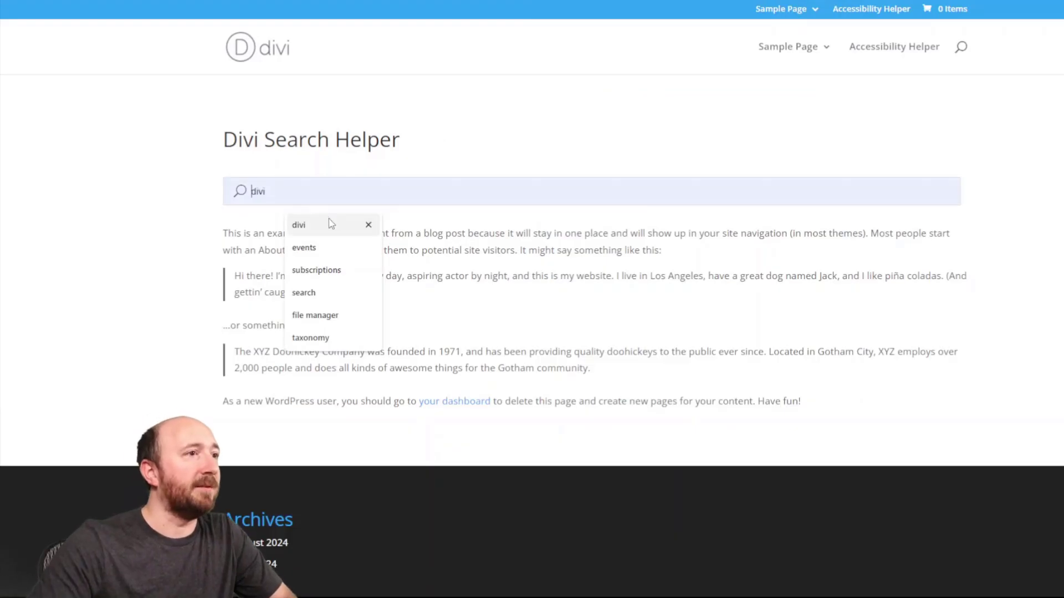
click(329, 225)
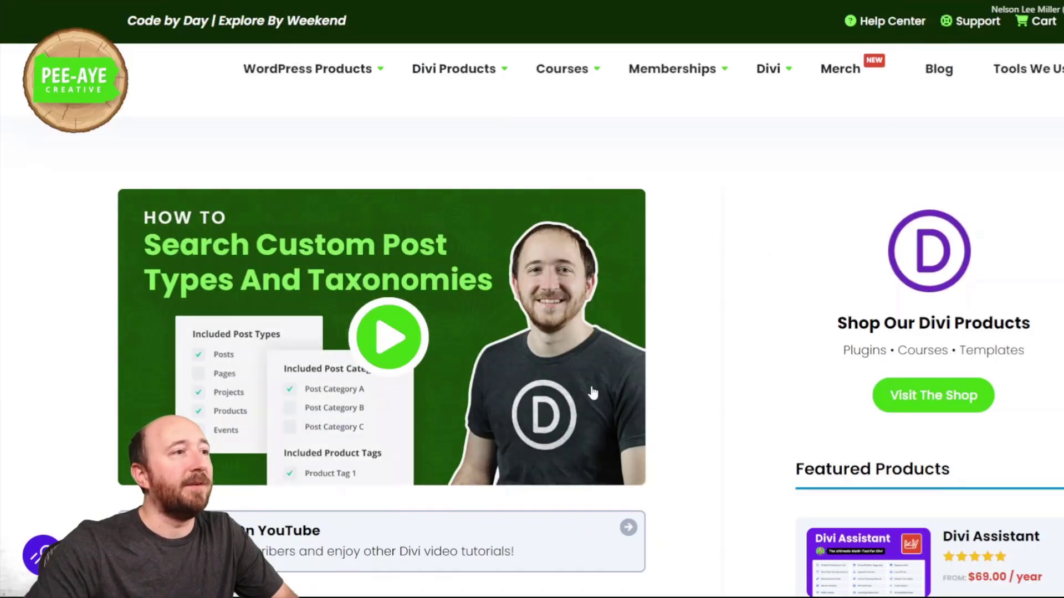
scroll(401, 235, down, 10)
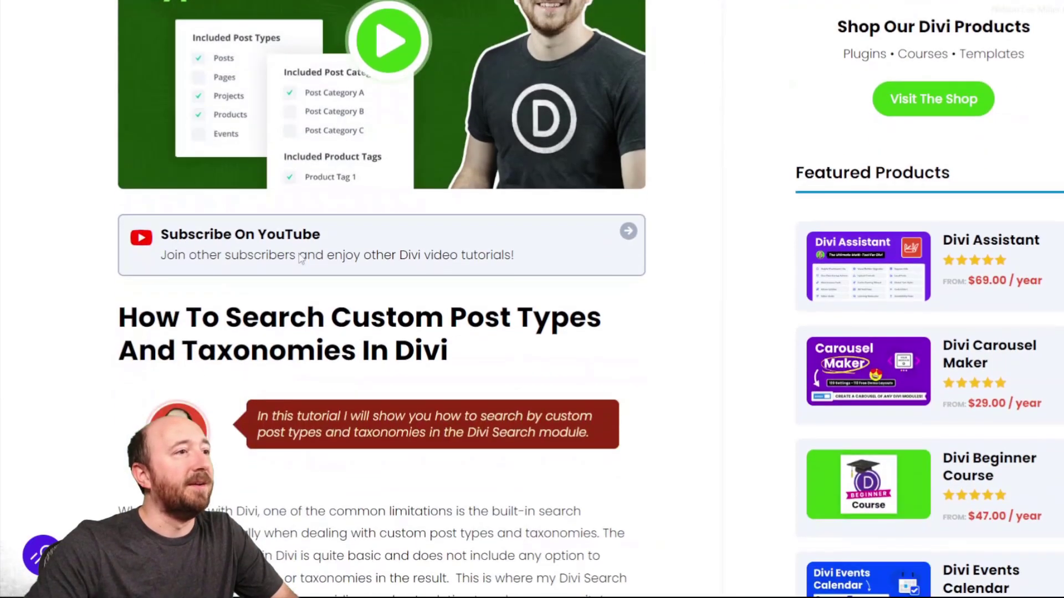
scroll(401, 235, down, 15)
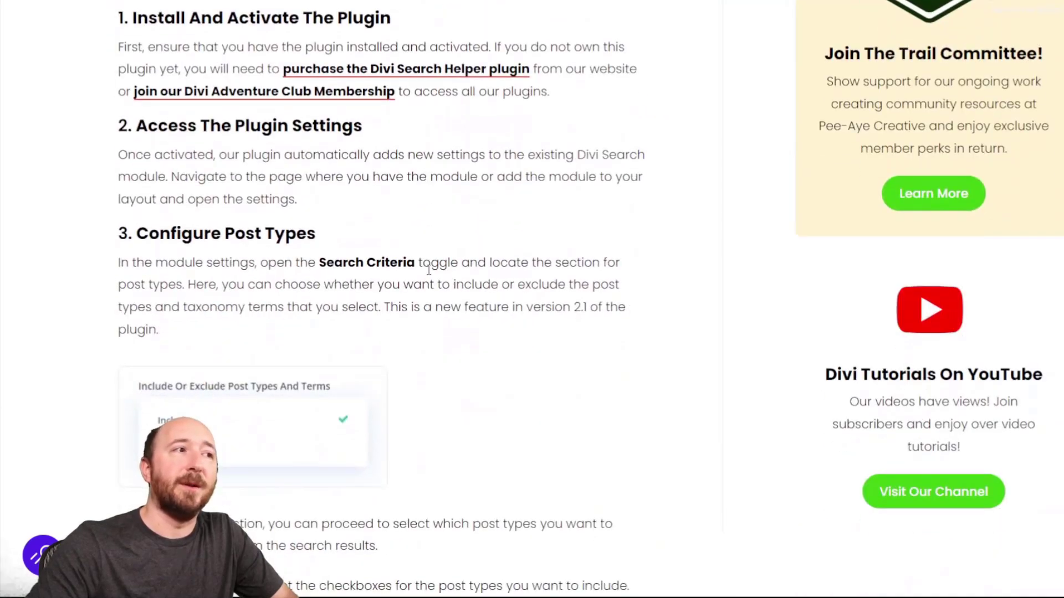
scroll(453, 289, up, 1)
scroll(453, 289, up, 20)
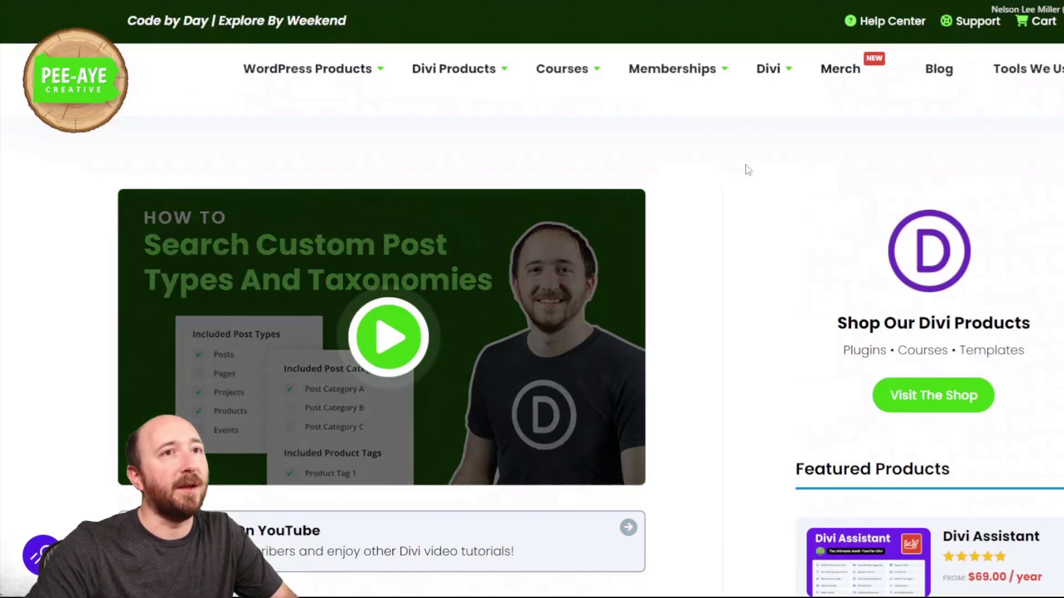
click(941, 70)
scroll(653, 265, down, 6)
scroll(718, 241, down, 1)
scroll(213, 360, down, 2)
click(219, 217)
text(divi)
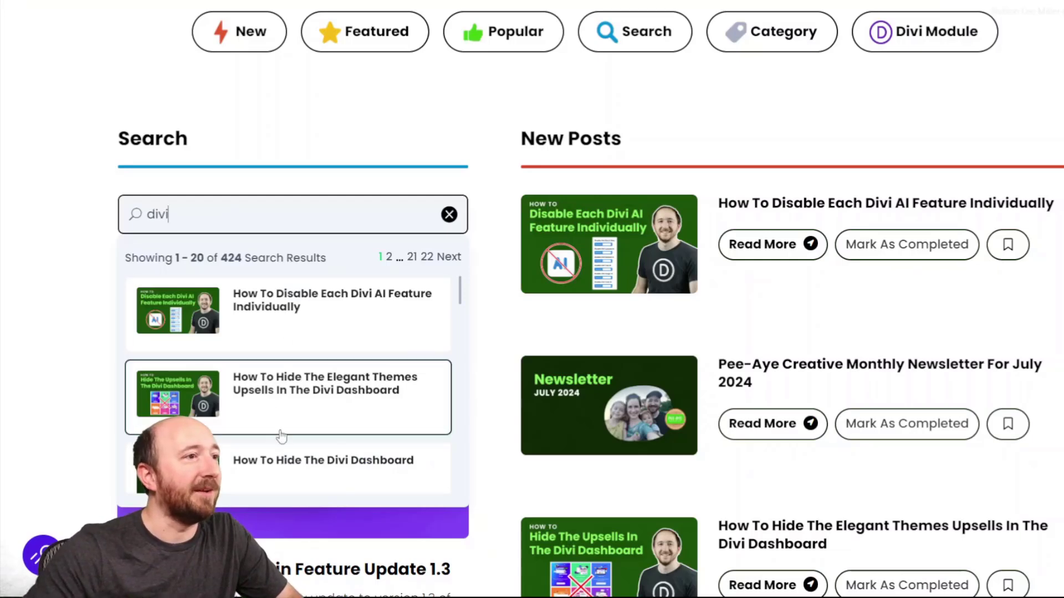
scroll(304, 356, down, 3)
scroll(343, 344, down, 3)
scroll(285, 368, down, 3)
scroll(590, 360, down, 1)
scroll(591, 361, down, 1)
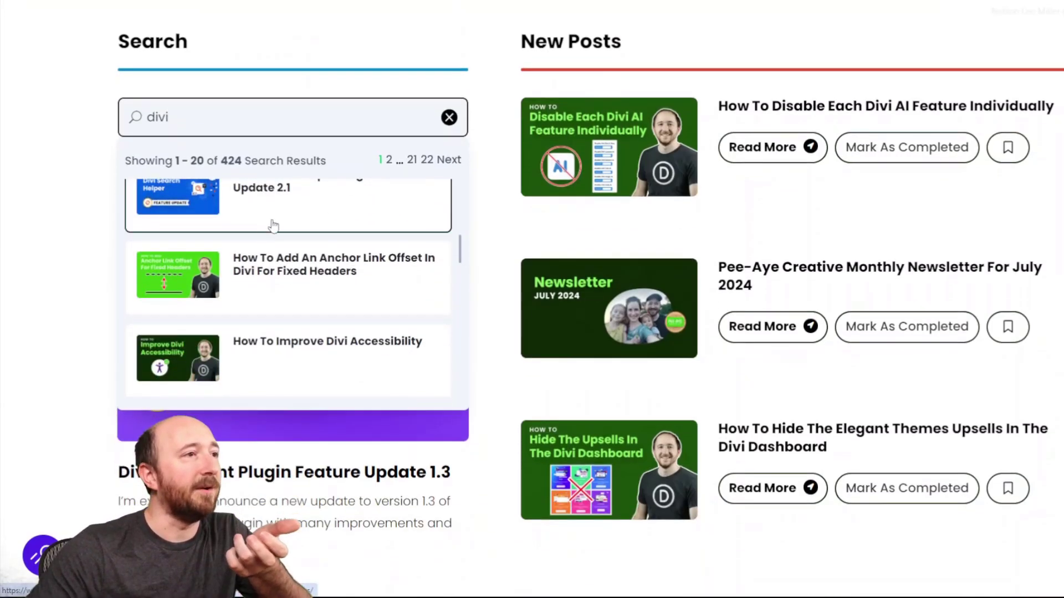
scroll(302, 273, up, 5)
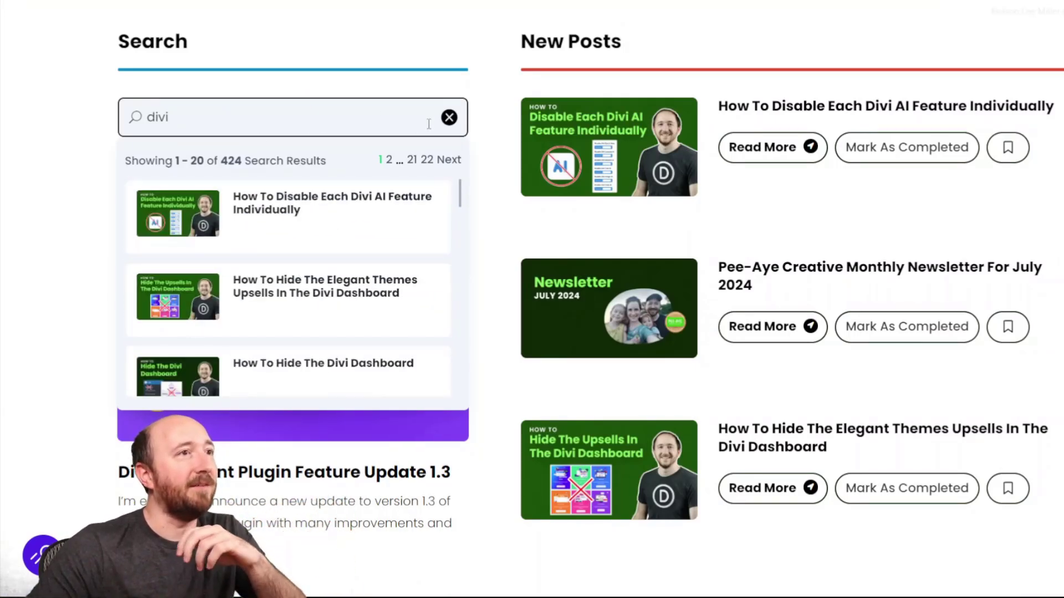
click(449, 118)
click(198, 123)
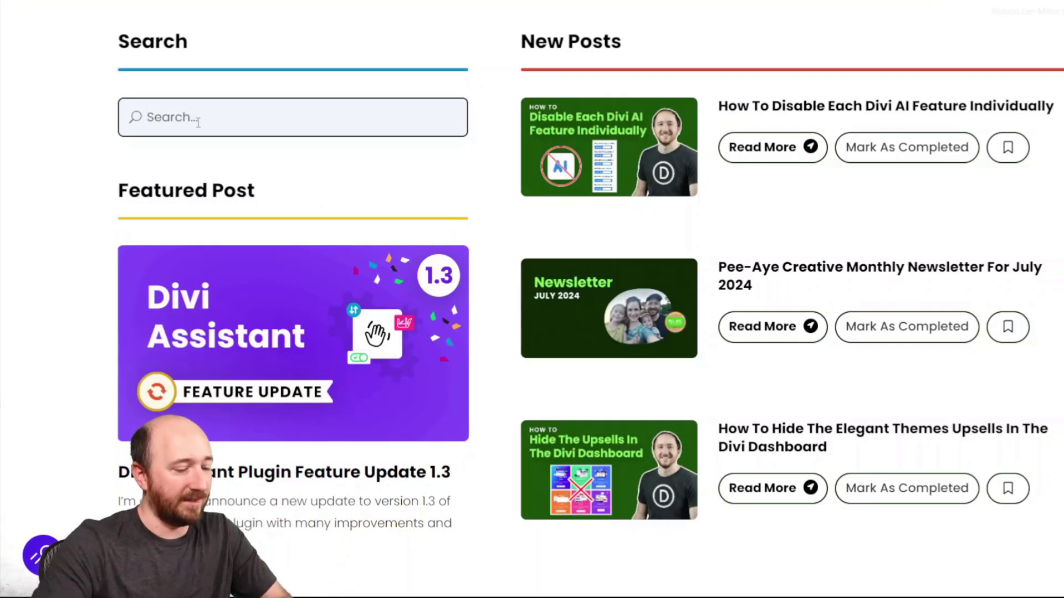
text(hide)
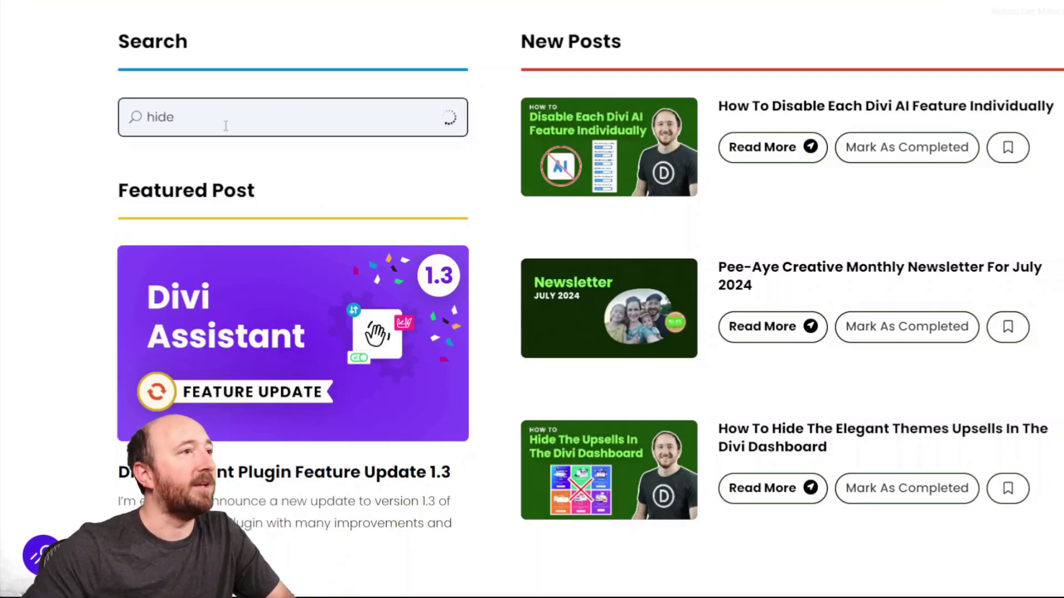
scroll(271, 285, down, 3)
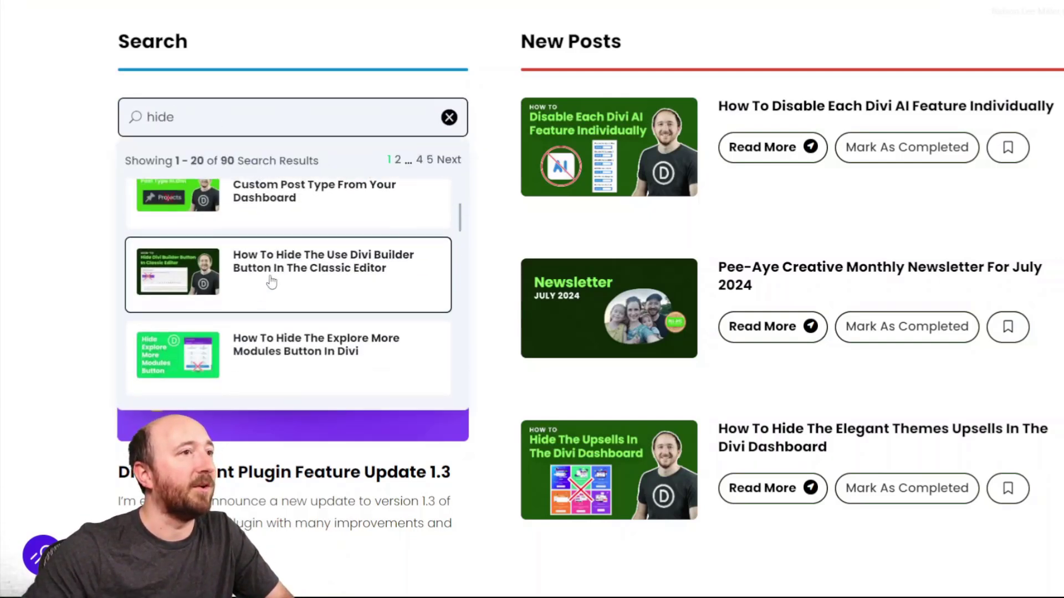
scroll(270, 293, down, 2)
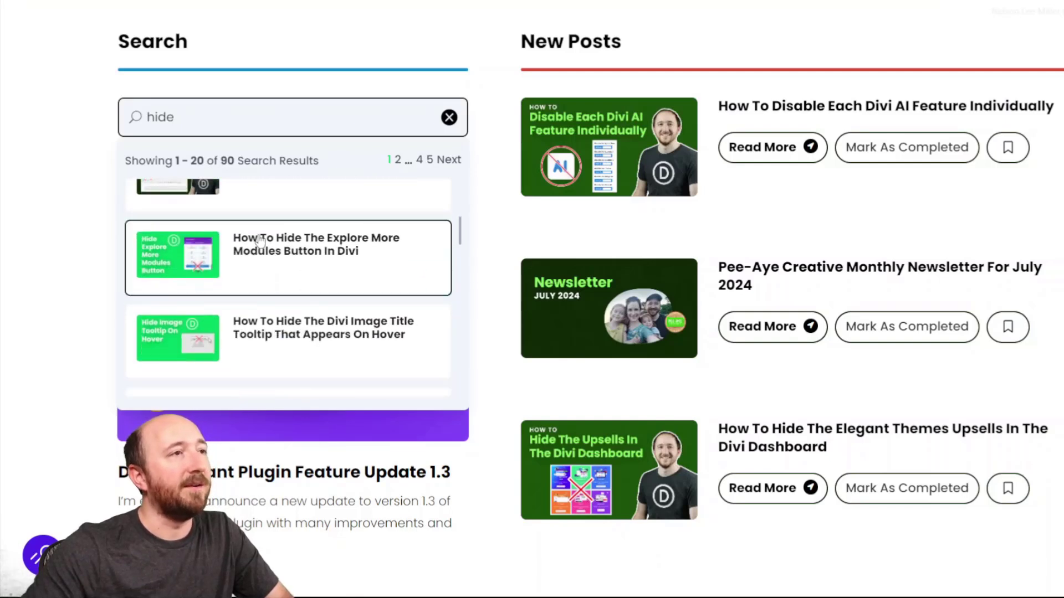
scroll(332, 255, up, 3)
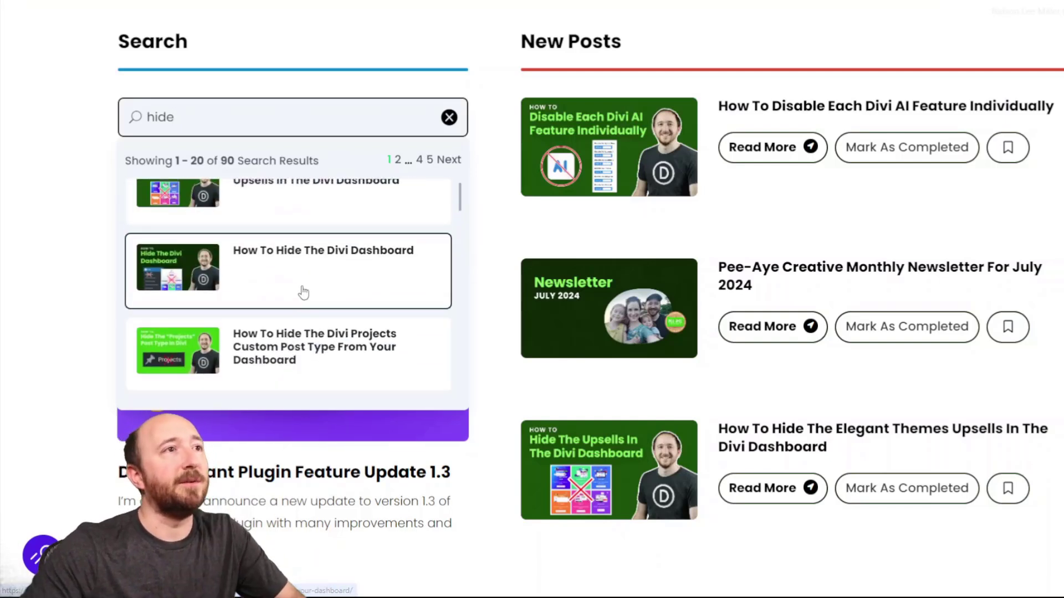
scroll(302, 292, up, 1)
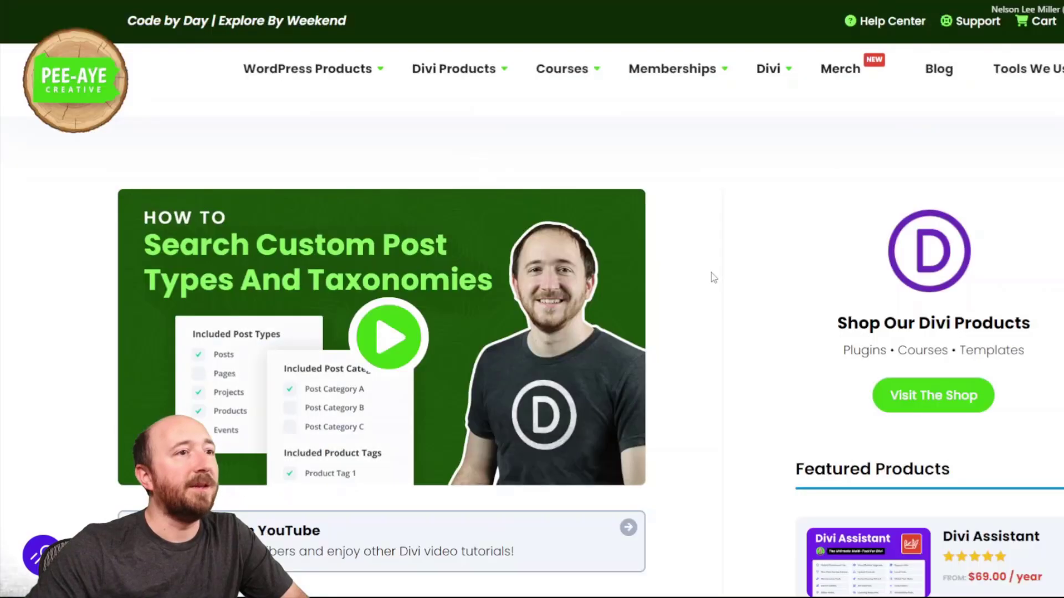
scroll(714, 278, down, 10)
scroll(597, 300, down, 15)
scroll(520, 295, down, 12)
scroll(519, 295, down, 12)
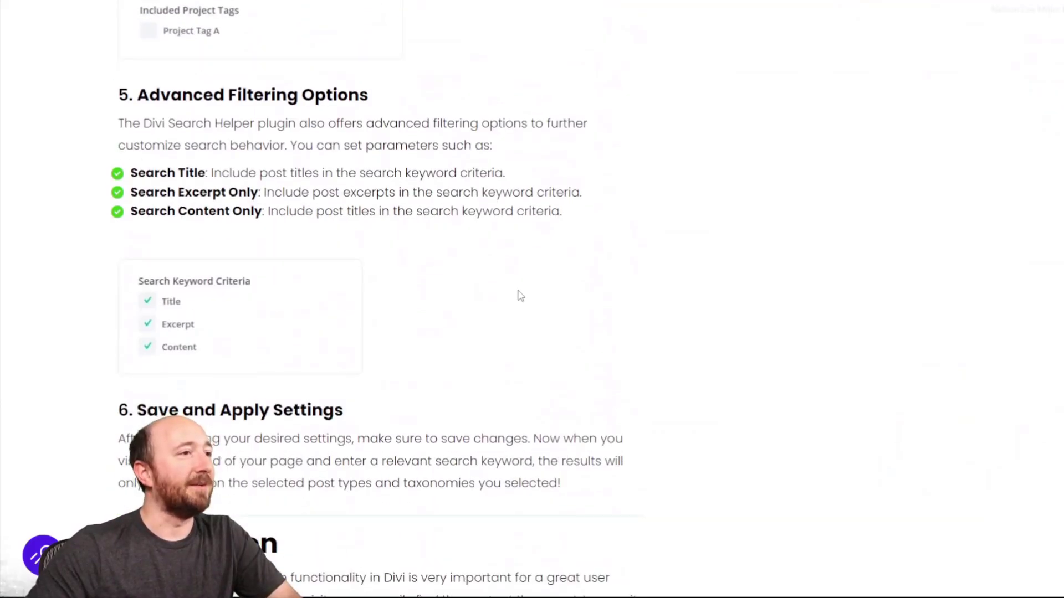